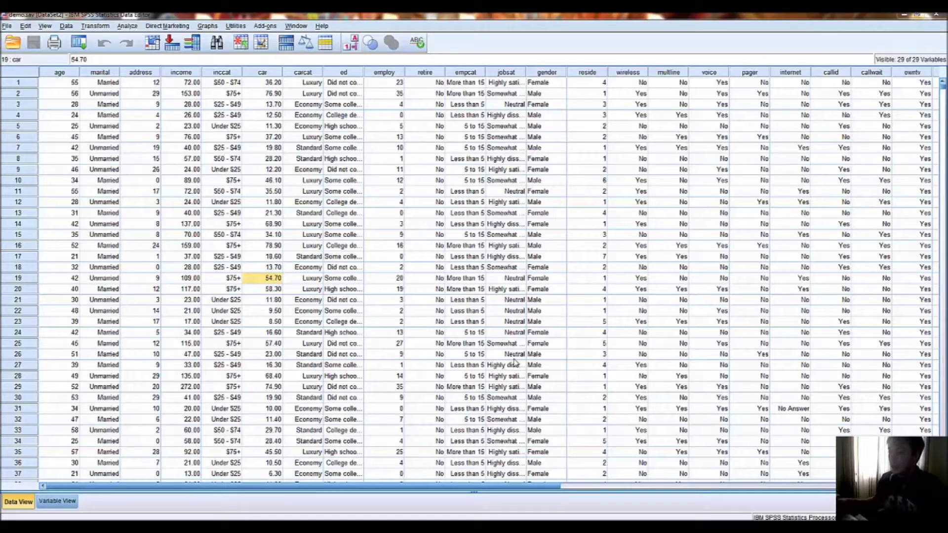
Step: Run a Crosstabs analysis with Income category in thousands as the row variable and Owns PDA as the column variable
{"action": "left_click_drag", "start_coordinate": [360, 487], "coordinate": [339, 489]}
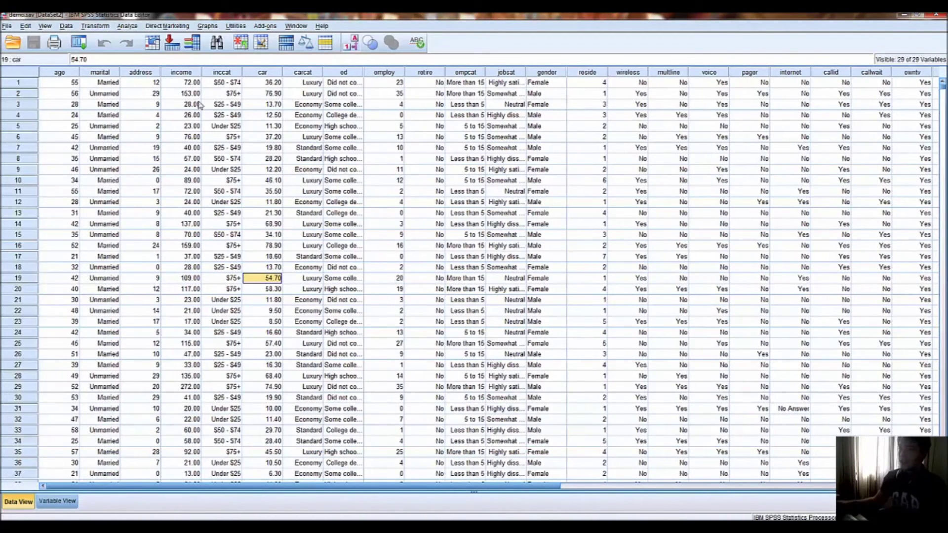
{"action": "left_click", "coordinate": [127, 26]}
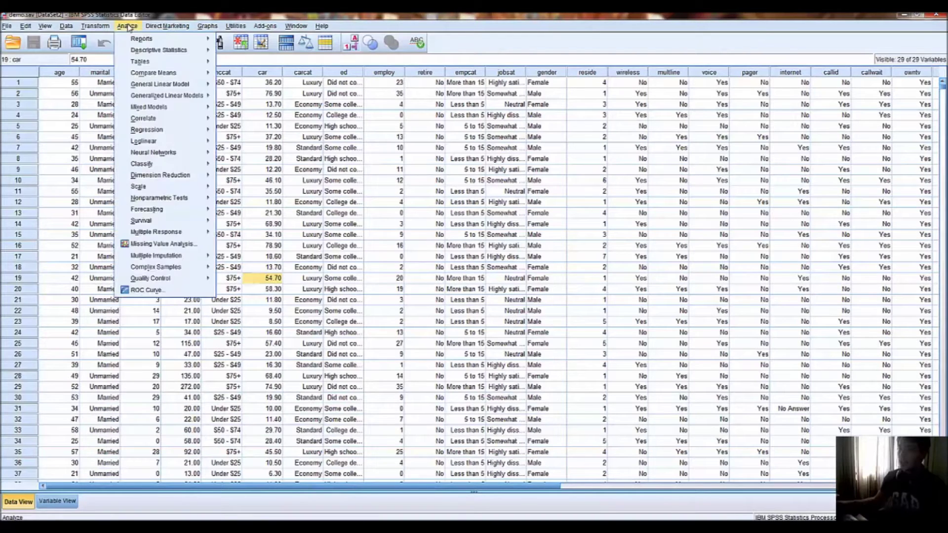
{"action": "mouse_move", "coordinate": [146, 50]}
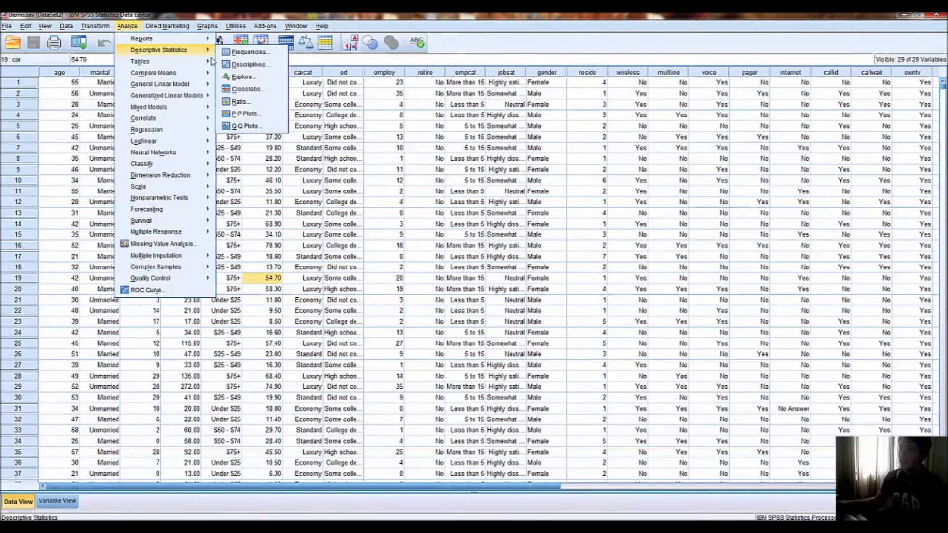
{"action": "left_click", "coordinate": [246, 89]}
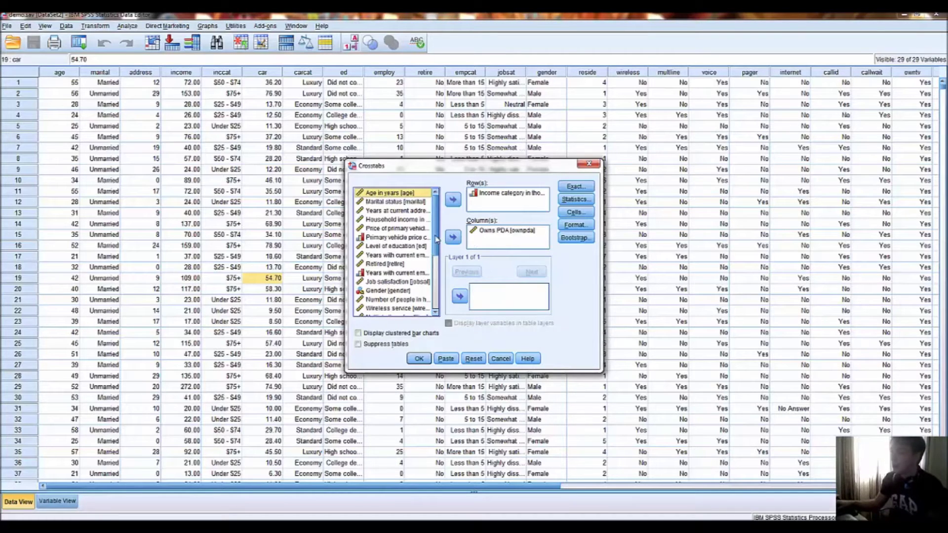
{"action": "left_click", "coordinate": [488, 195]}
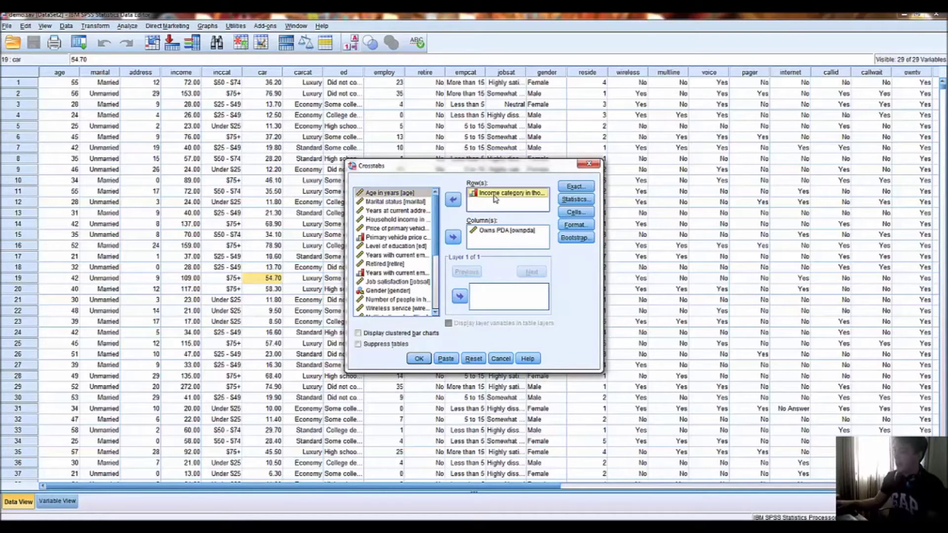
{"action": "left_click", "coordinate": [490, 233]}
{"action": "left_click", "coordinate": [506, 204]}
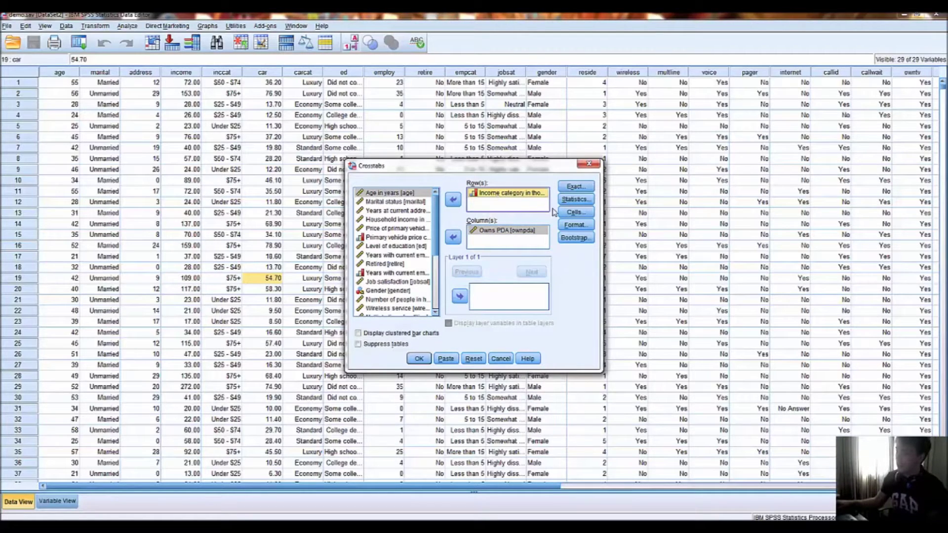
{"action": "left_click_drag", "start_coordinate": [598, 369], "coordinate": [754, 413]}
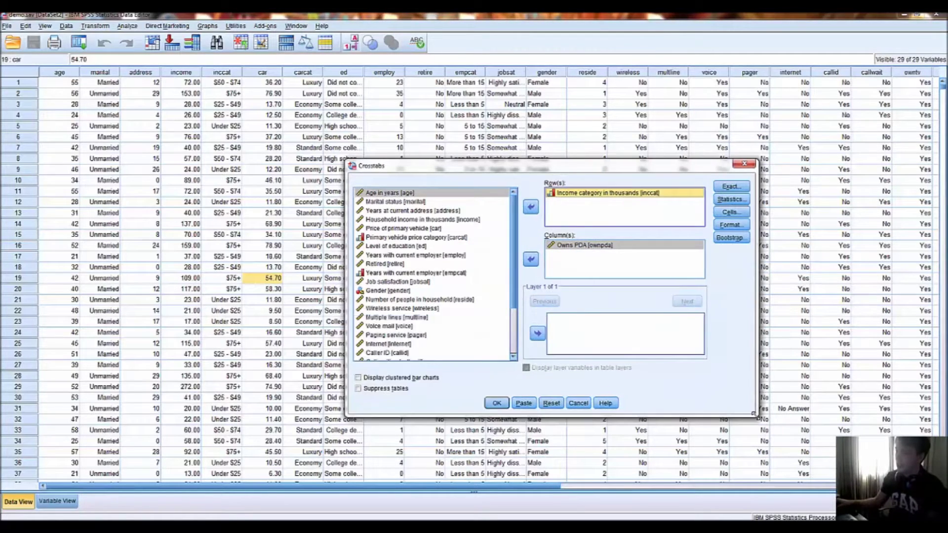
{"action": "left_click", "coordinate": [608, 247]}
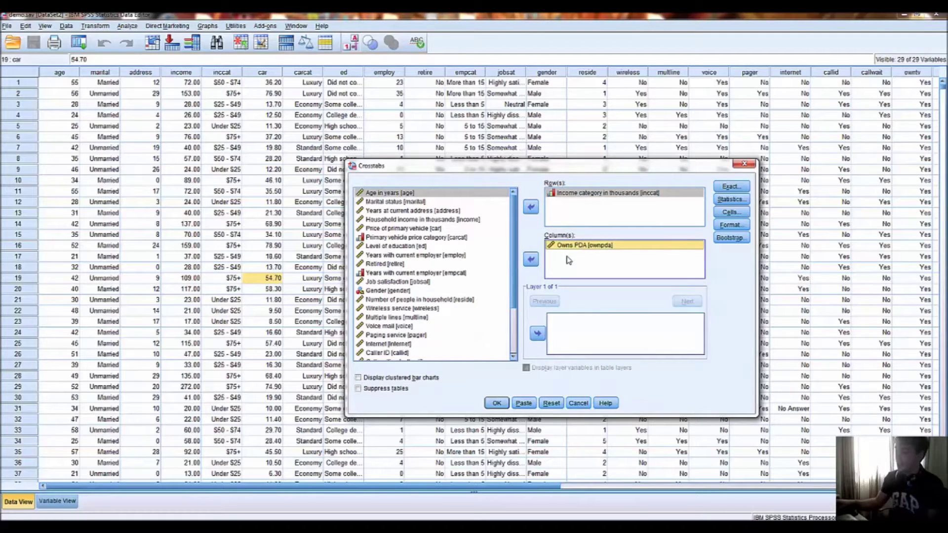
{"action": "left_click", "coordinate": [622, 250]}
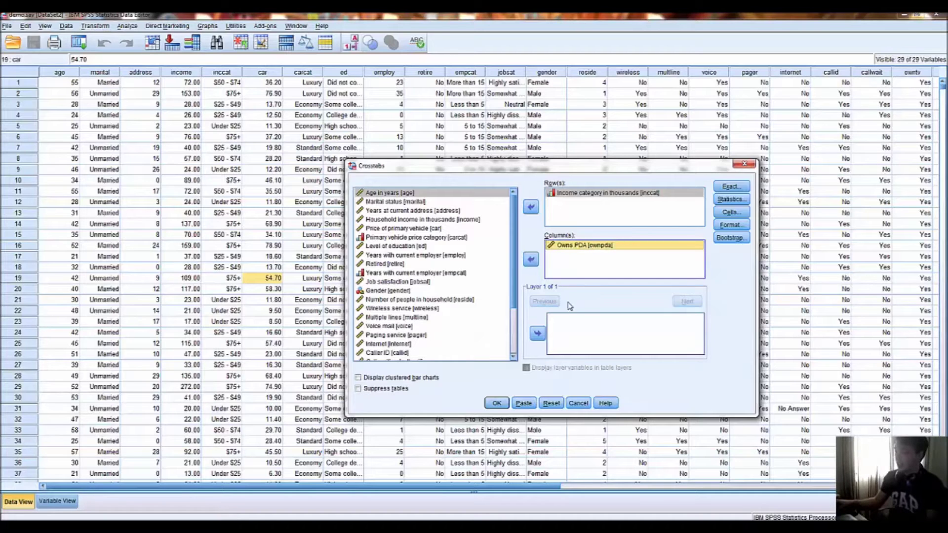
{"action": "left_click", "coordinate": [497, 403]}
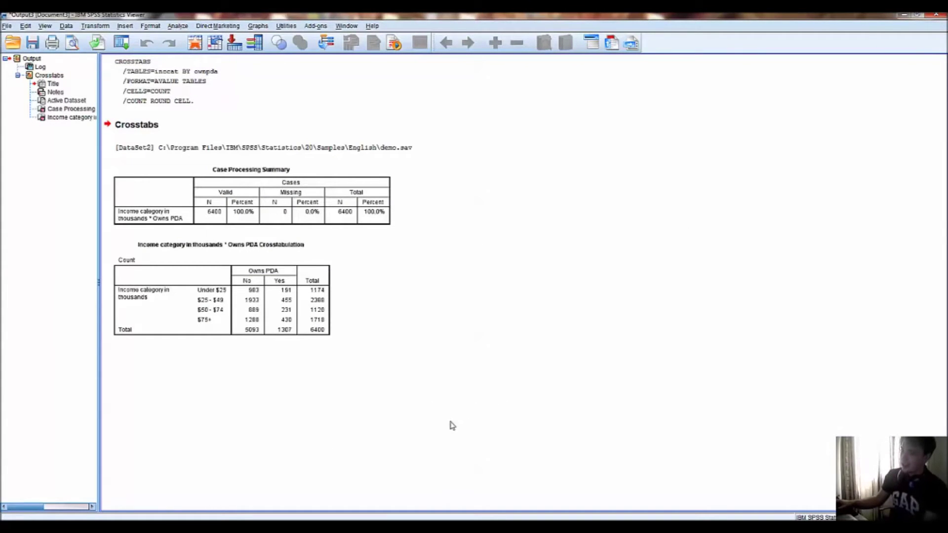
Step: Examine the PDA ownership counts for each income category in the crosstabulation table
{"action": "left_click", "coordinate": [267, 325]}
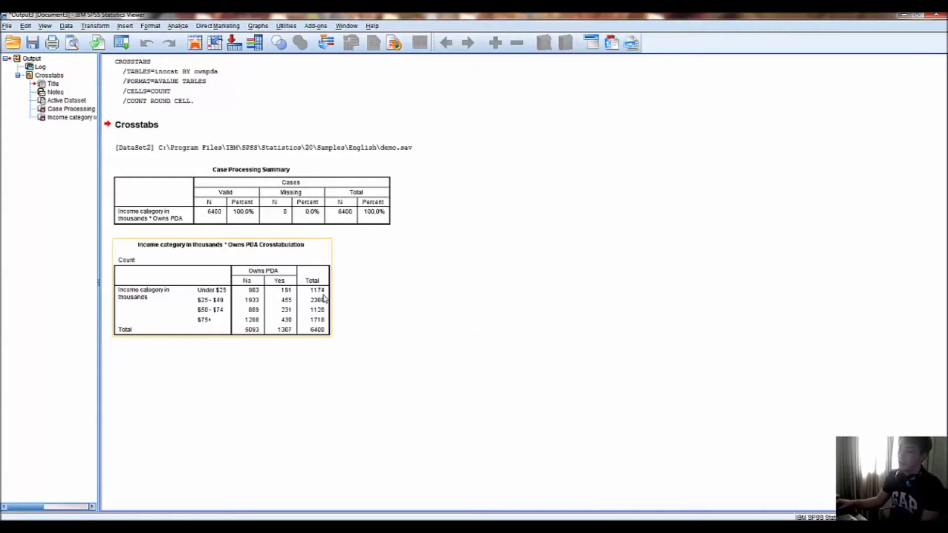
{"action": "right_click", "coordinate": [223, 302]}
{"action": "left_click", "coordinate": [213, 295]}
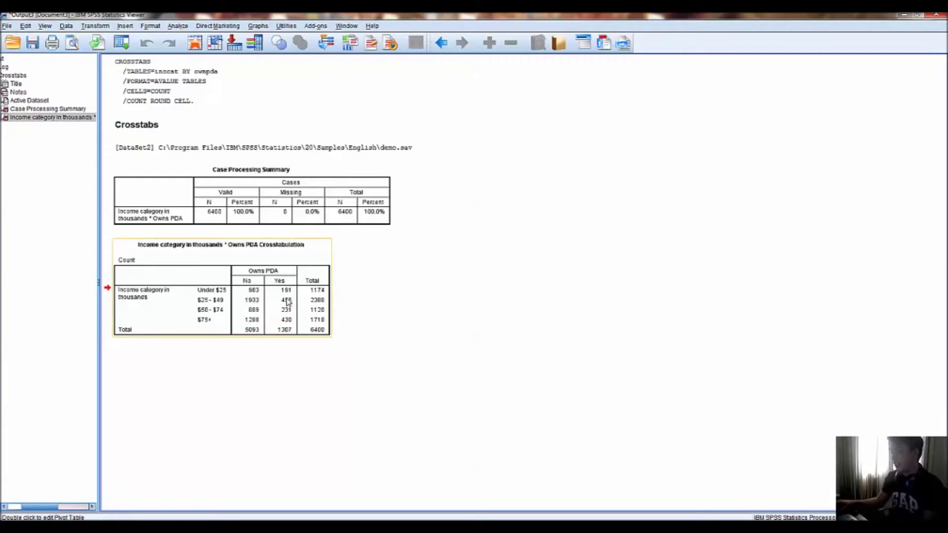
{"action": "left_click", "coordinate": [366, 318]}
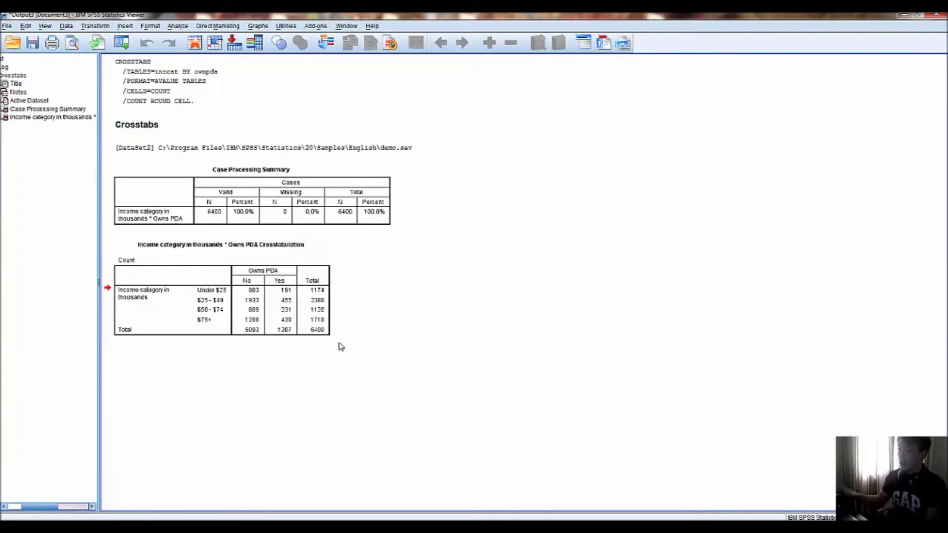
{"action": "left_click", "coordinate": [243, 333]}
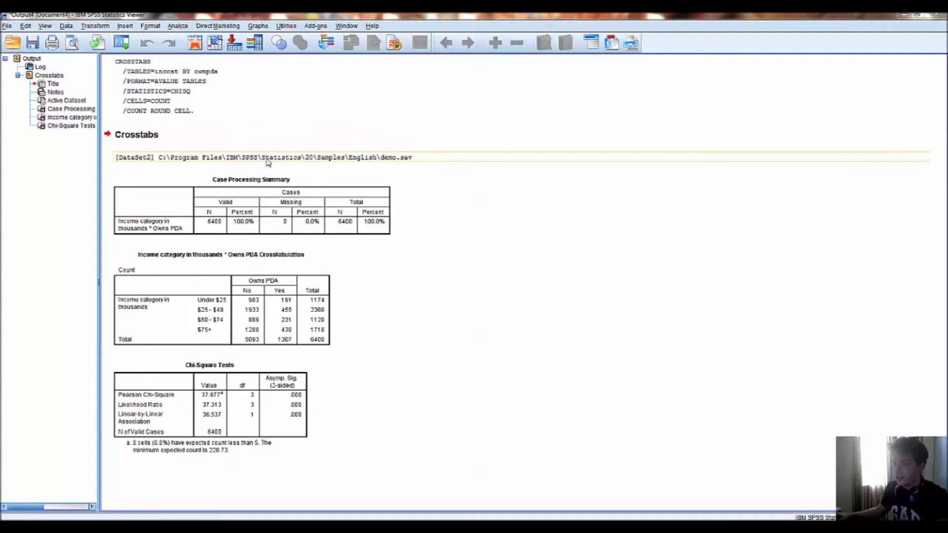
Step: Rerun the income category by Owns PDA crosstab with row, column and total percentages added to the cells
{"action": "left_click", "coordinate": [175, 27]}
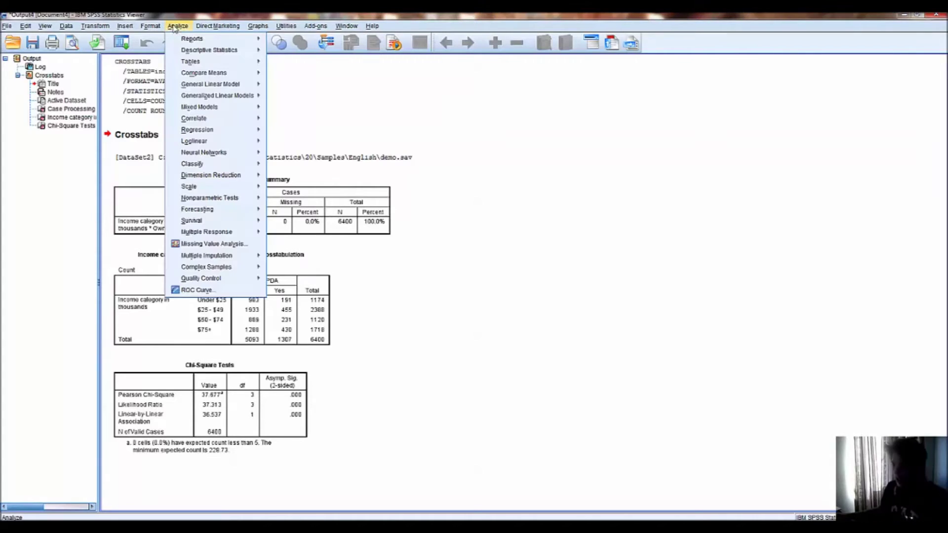
{"action": "mouse_move", "coordinate": [209, 51]}
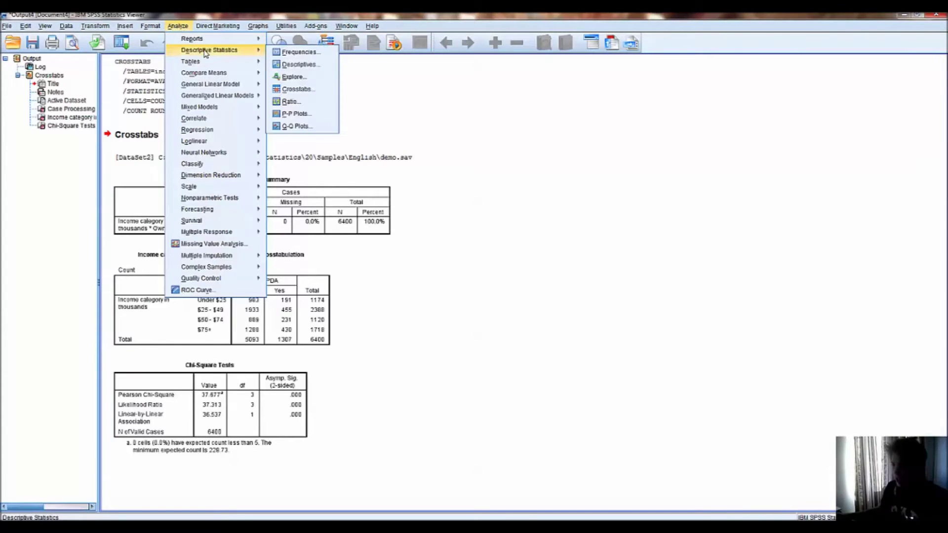
{"action": "left_click", "coordinate": [298, 89]}
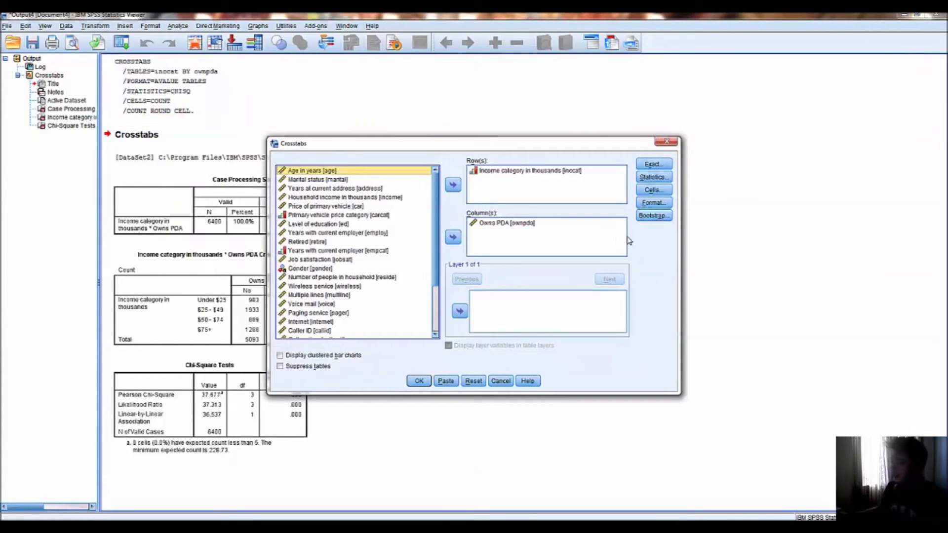
{"action": "left_click", "coordinate": [652, 191]}
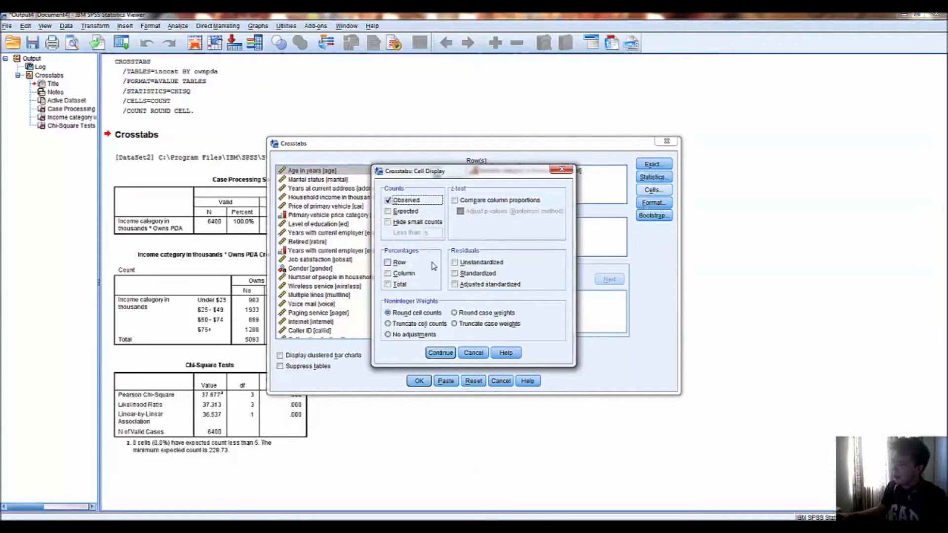
{"action": "left_click", "coordinate": [413, 263]}
{"action": "left_click", "coordinate": [413, 273]}
{"action": "left_click", "coordinate": [412, 284]}
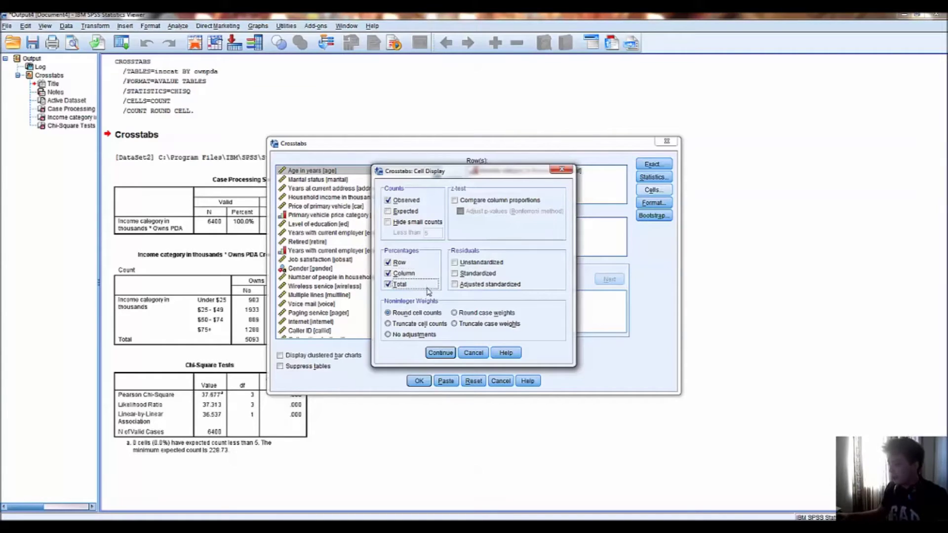
{"action": "left_click", "coordinate": [442, 354]}
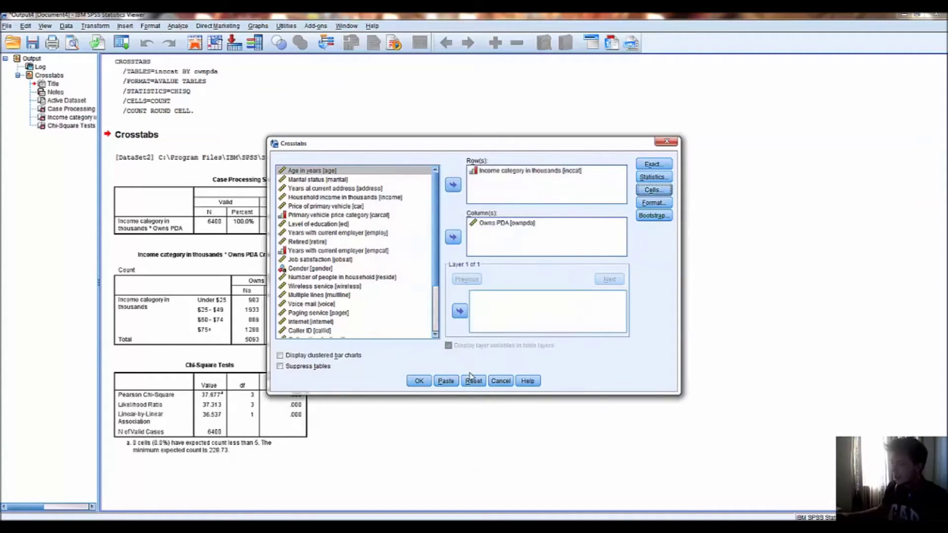
{"action": "left_click", "coordinate": [419, 382]}
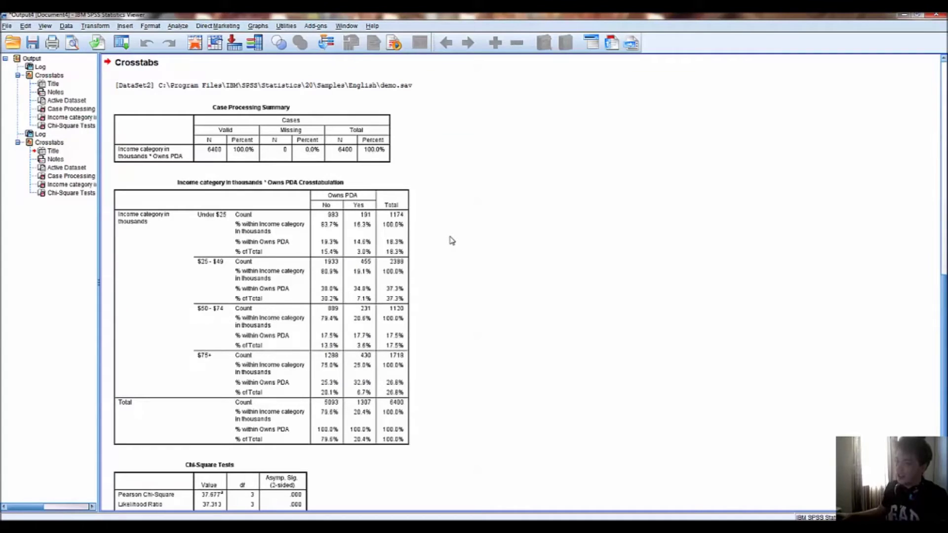
Step: Examine the percentages in the income by PDA crosstabulation and the Chi-Square Tests table below it
{"action": "left_click", "coordinate": [351, 260]}
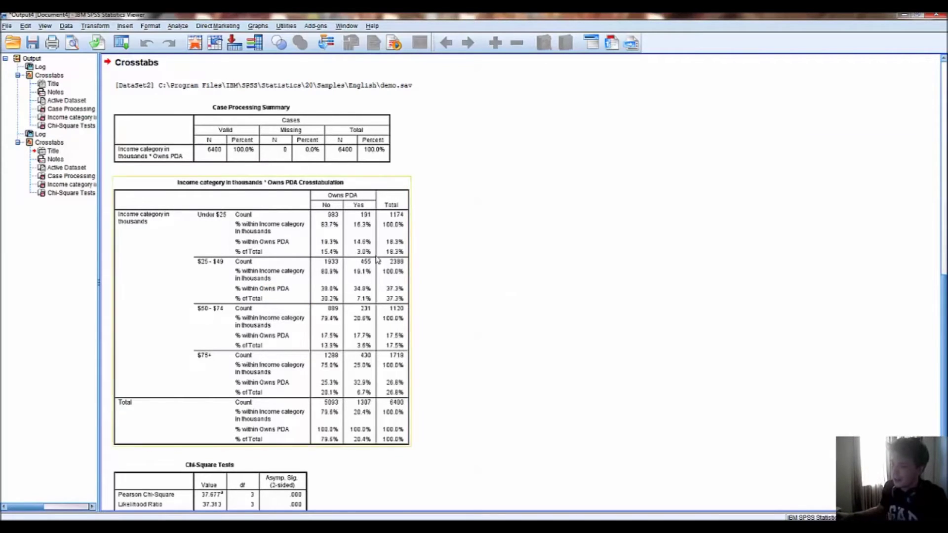
{"action": "scroll", "coordinate": [377, 260], "scroll_direction": "down", "scroll_amount": 3}
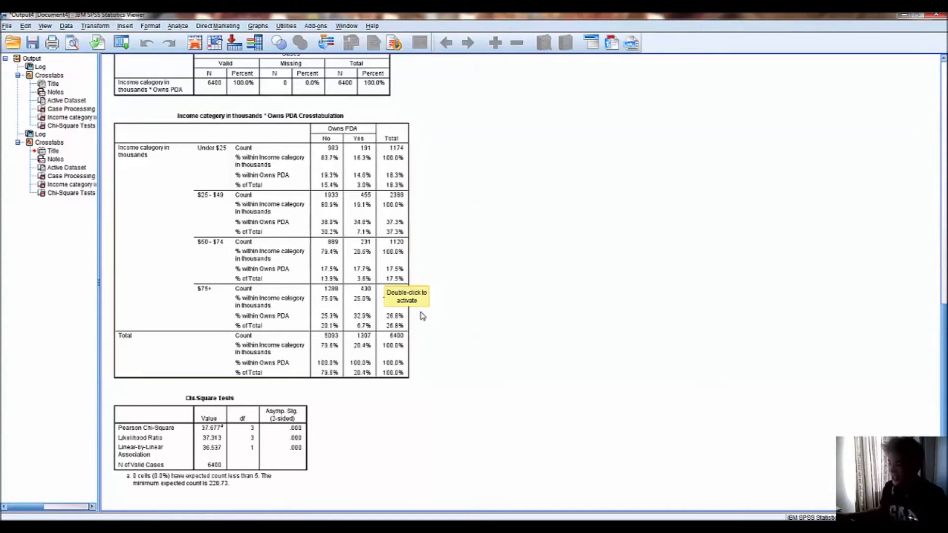
{"action": "scroll", "coordinate": [461, 263], "scroll_direction": "up", "scroll_amount": 3}
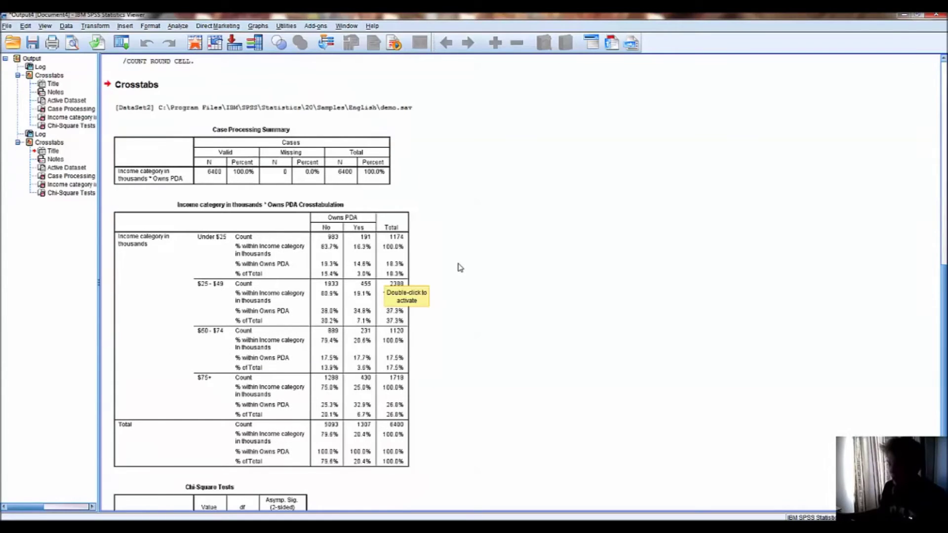
{"action": "scroll", "coordinate": [532, 260], "scroll_direction": "up", "scroll_amount": 1}
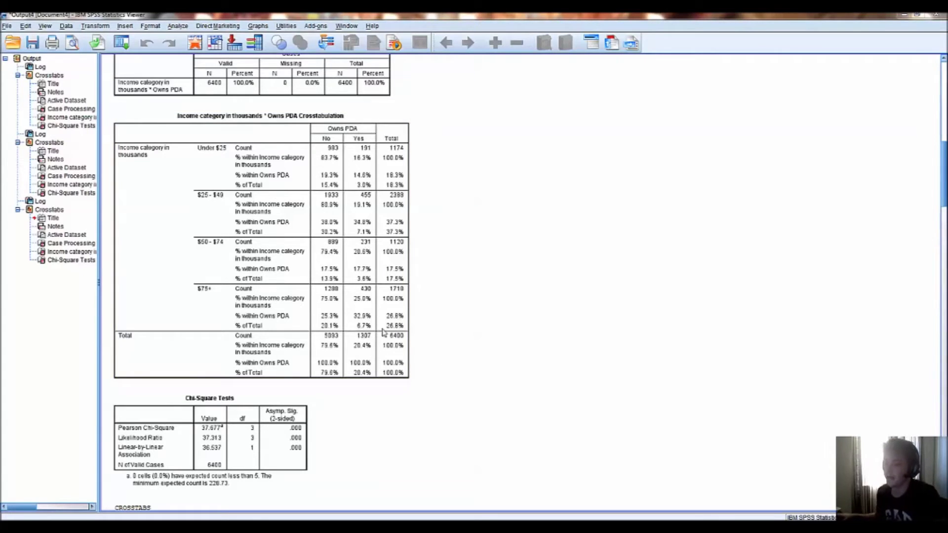
{"action": "left_click", "coordinate": [240, 398]}
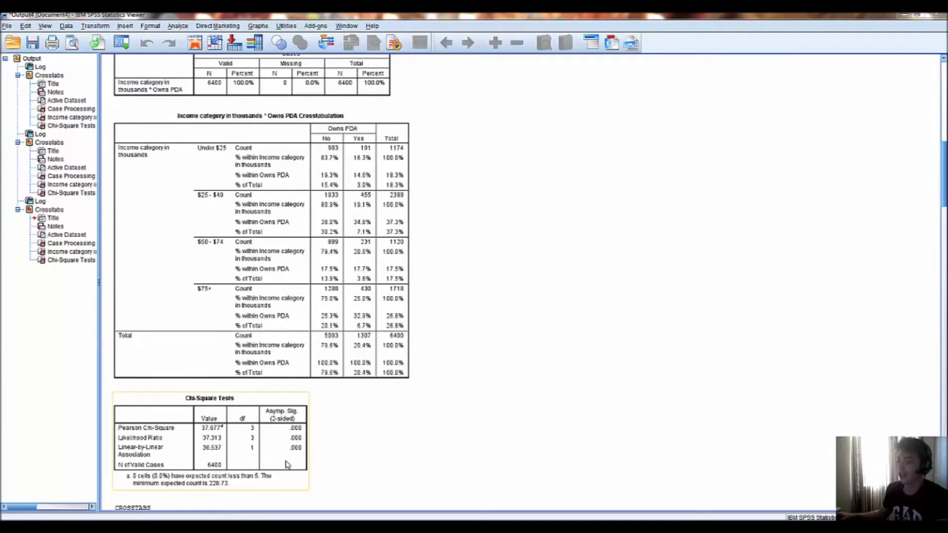
{"action": "left_click", "coordinate": [305, 136]}
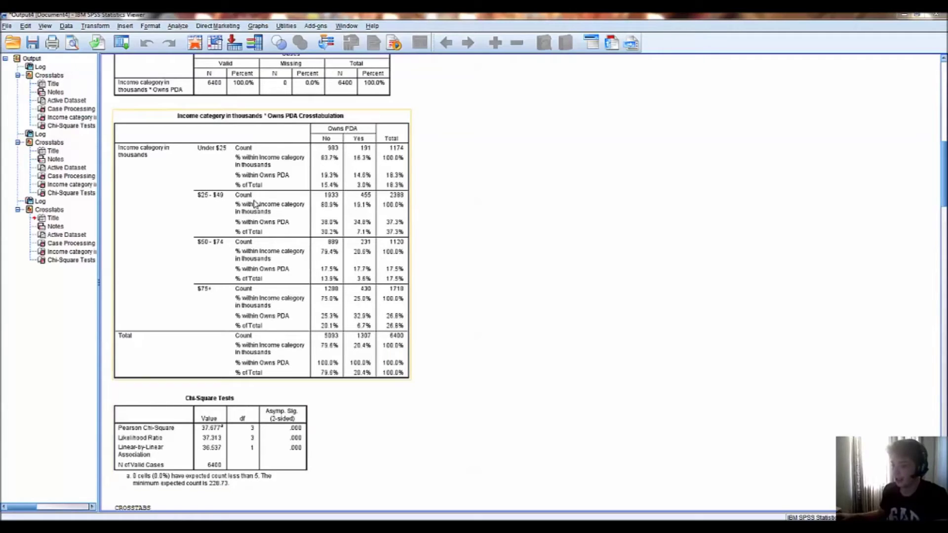
Step: Review the Chi-square option in the Crosstabs statistics settings and close Crosstabs without running the analysis
{"action": "left_click", "coordinate": [177, 26]}
{"action": "mouse_move", "coordinate": [205, 53]}
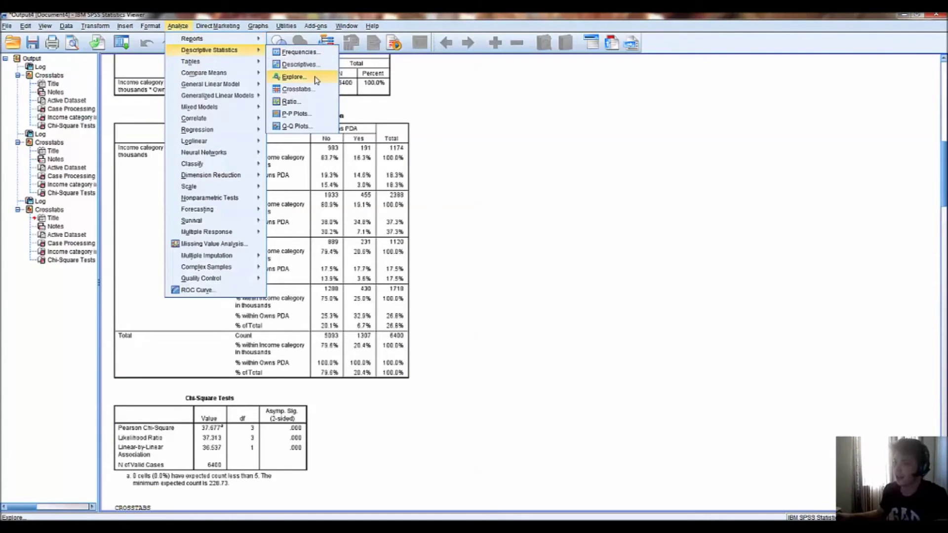
{"action": "left_click", "coordinate": [297, 88]}
{"action": "left_click", "coordinate": [653, 177]}
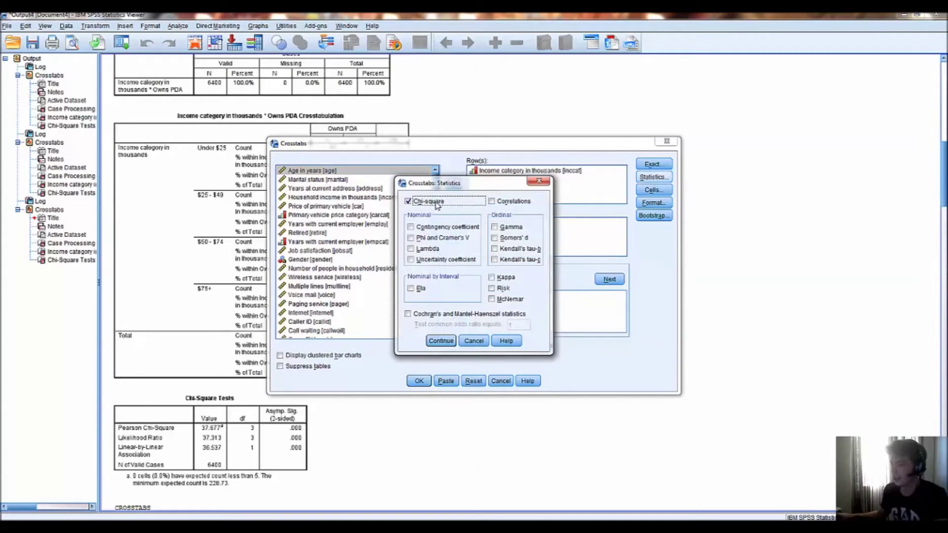
{"action": "left_click", "coordinate": [441, 342]}
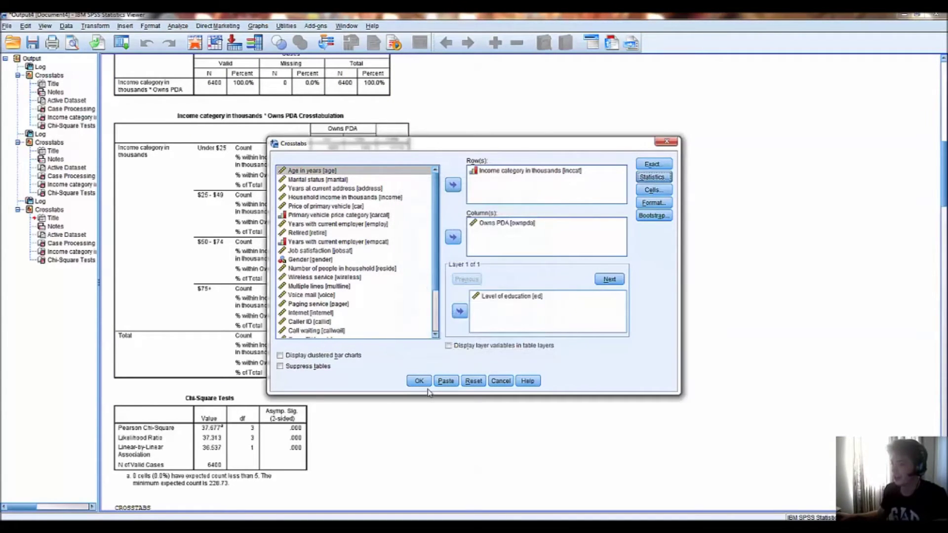
{"action": "left_click", "coordinate": [500, 383]}
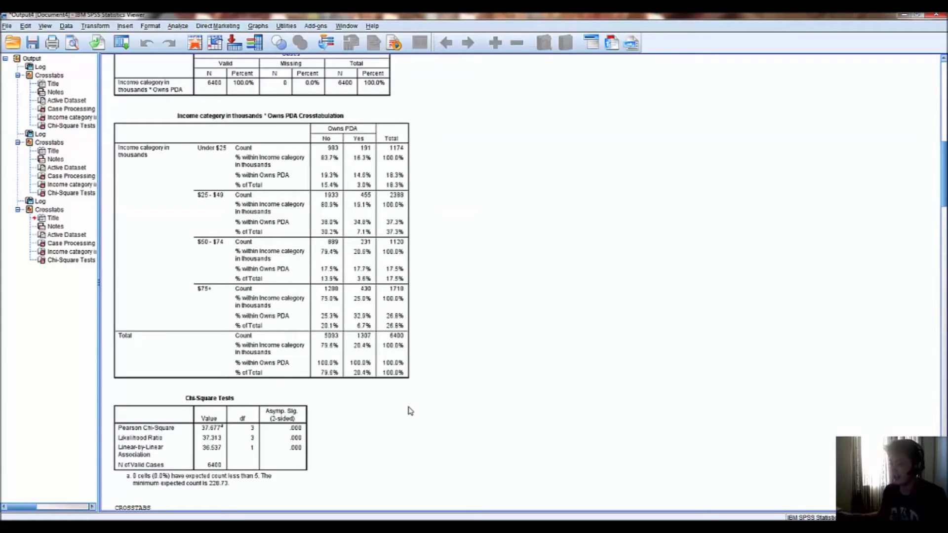
Step: Run a crosstab of Income category in thousands by Owns PDA with Level of education as the layer variable
{"action": "left_click", "coordinate": [173, 26]}
{"action": "left_click", "coordinate": [172, 27]}
{"action": "left_click", "coordinate": [173, 27]}
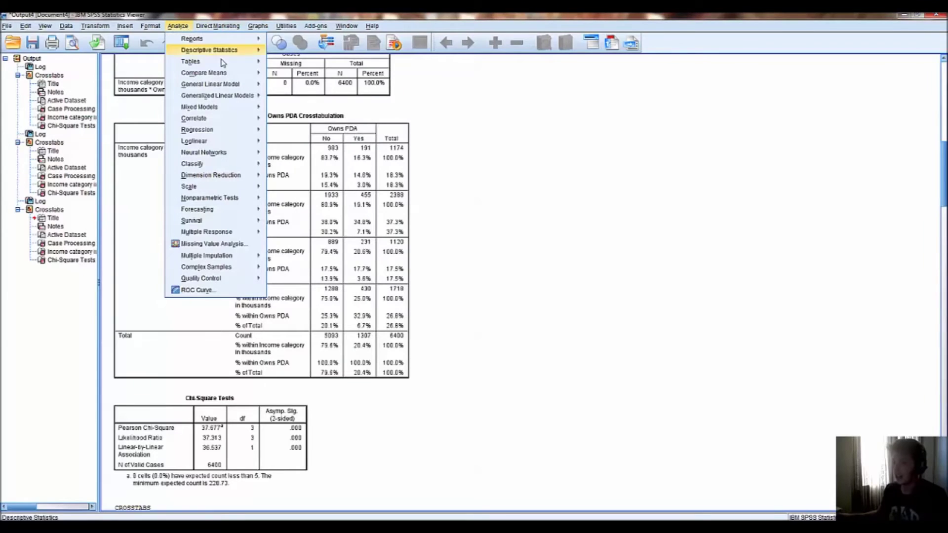
{"action": "mouse_move", "coordinate": [222, 56]}
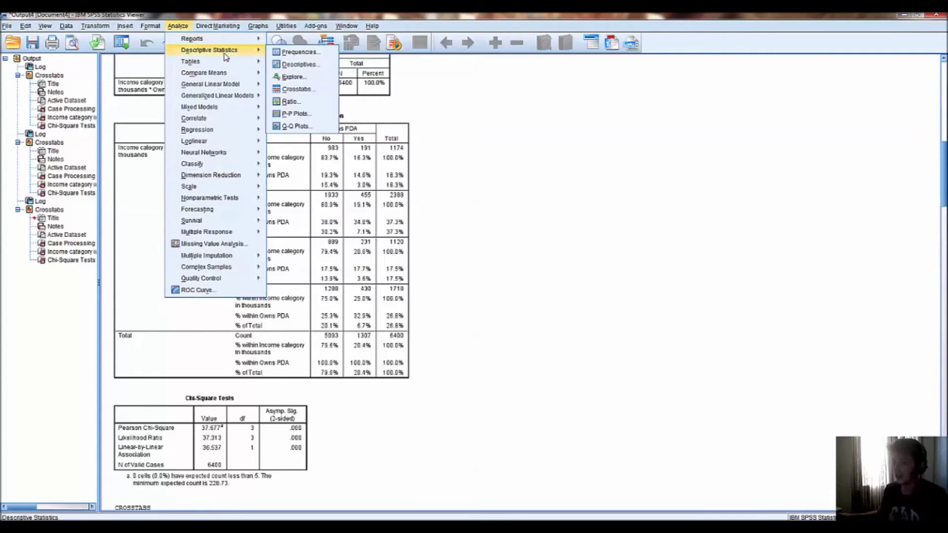
{"action": "left_click", "coordinate": [301, 89]}
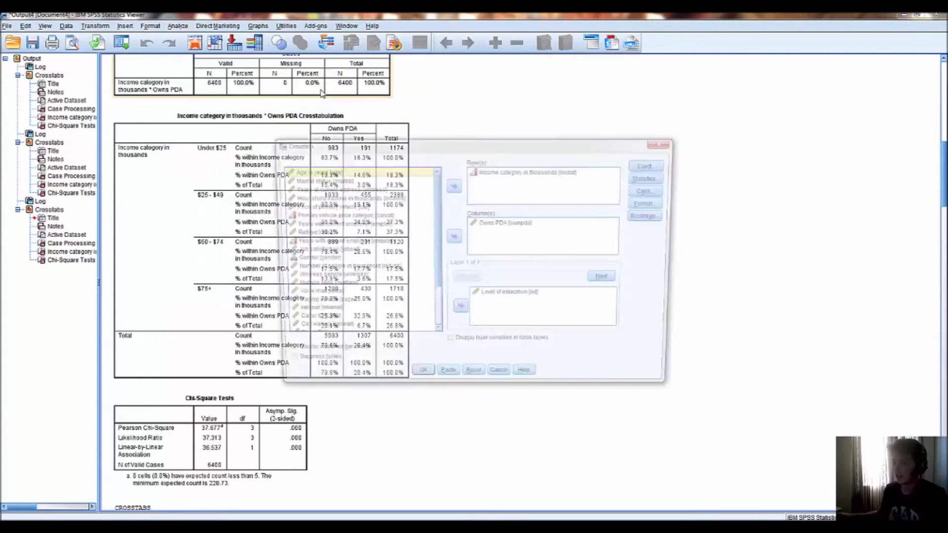
{"action": "left_click", "coordinate": [496, 297]}
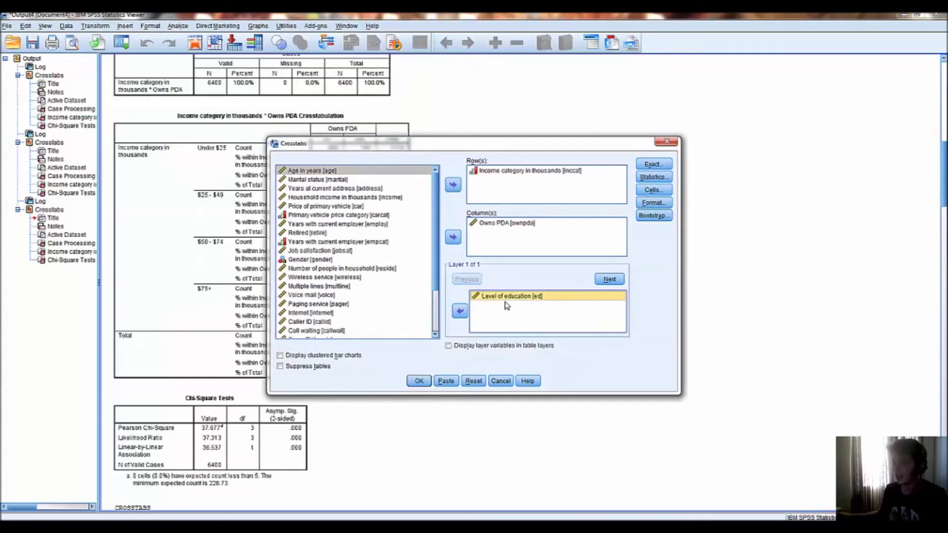
{"action": "scroll", "coordinate": [427, 230], "scroll_direction": "down", "scroll_amount": 5}
{"action": "scroll", "coordinate": [427, 230], "scroll_direction": "up", "scroll_amount": 5}
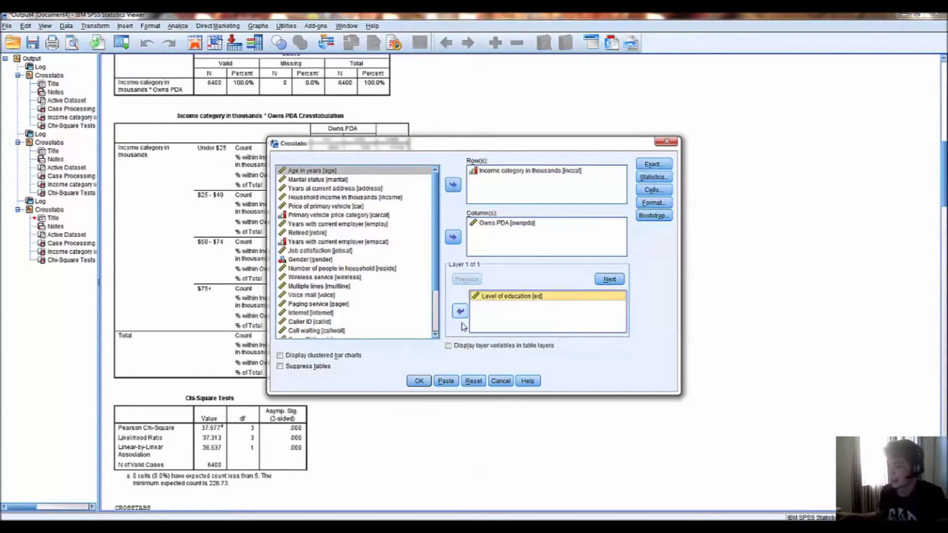
{"action": "left_click", "coordinate": [425, 382]}
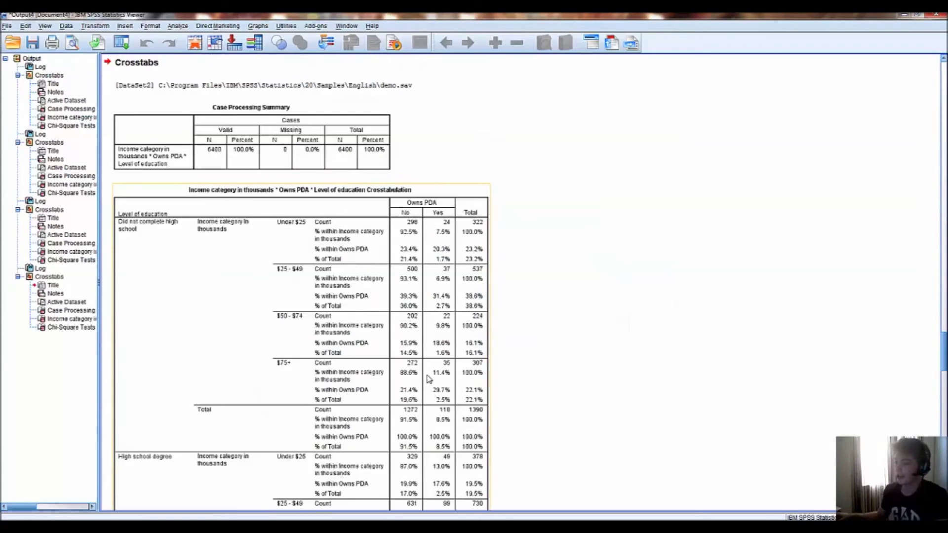
Step: Examine the education-layered crosstabulation and compare the significance values for each education level in the Chi-Square Tests table
{"action": "scroll", "coordinate": [413, 352], "scroll_direction": "down", "scroll_amount": 10}
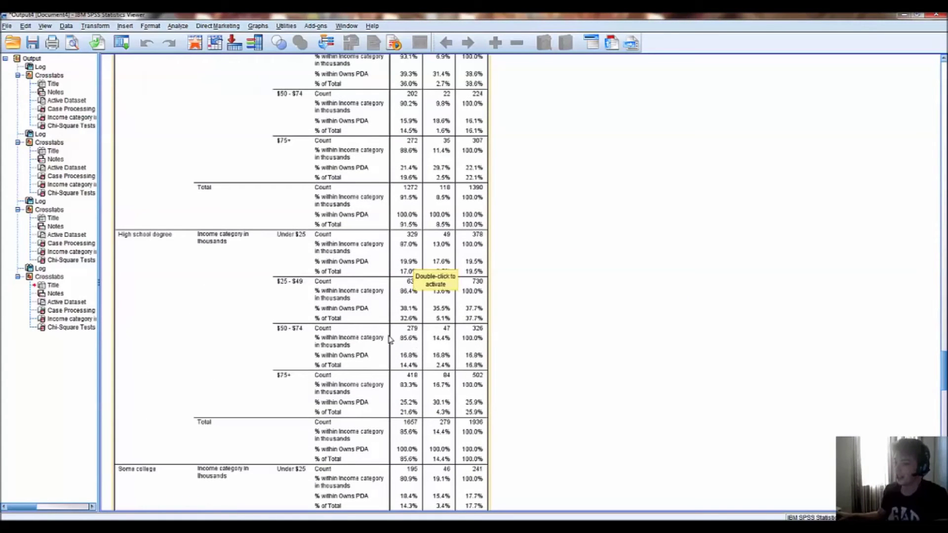
{"action": "scroll", "coordinate": [390, 339], "scroll_direction": "down", "scroll_amount": 8}
{"action": "scroll", "coordinate": [426, 379], "scroll_direction": "up", "scroll_amount": 15}
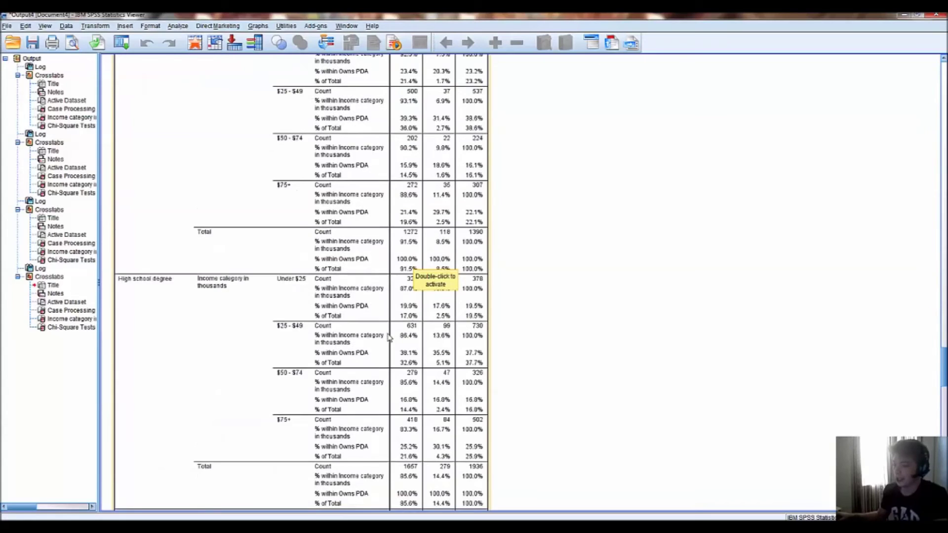
{"action": "scroll", "coordinate": [425, 379], "scroll_direction": "down", "scroll_amount": 10}
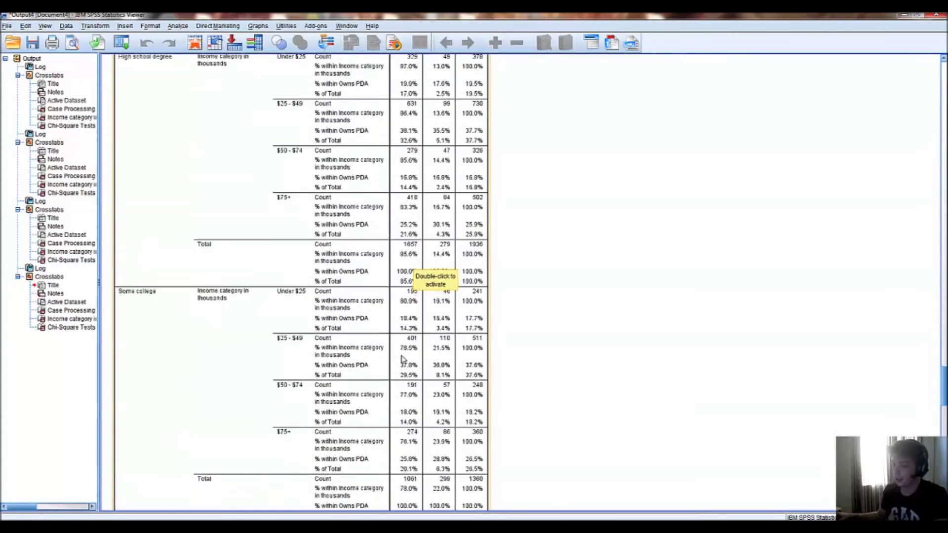
{"action": "scroll", "coordinate": [398, 356], "scroll_direction": "down", "scroll_amount": 15}
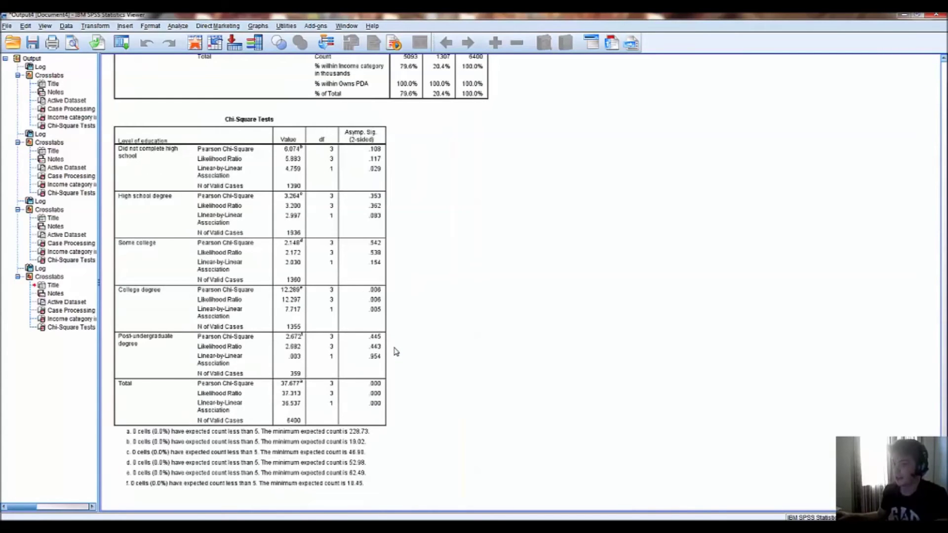
{"action": "left_click", "coordinate": [376, 171]}
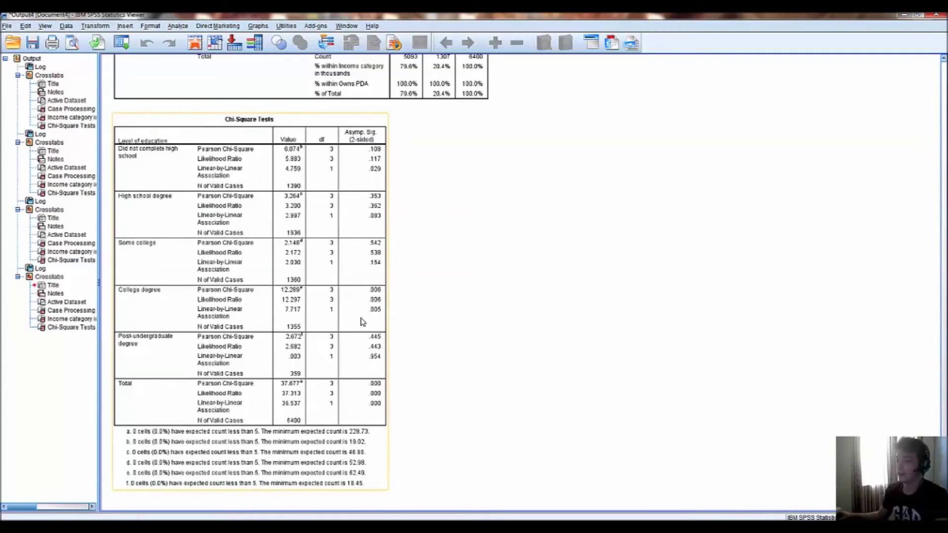
{"action": "left_click", "coordinate": [568, 265]}
{"action": "left_click", "coordinate": [307, 291]}
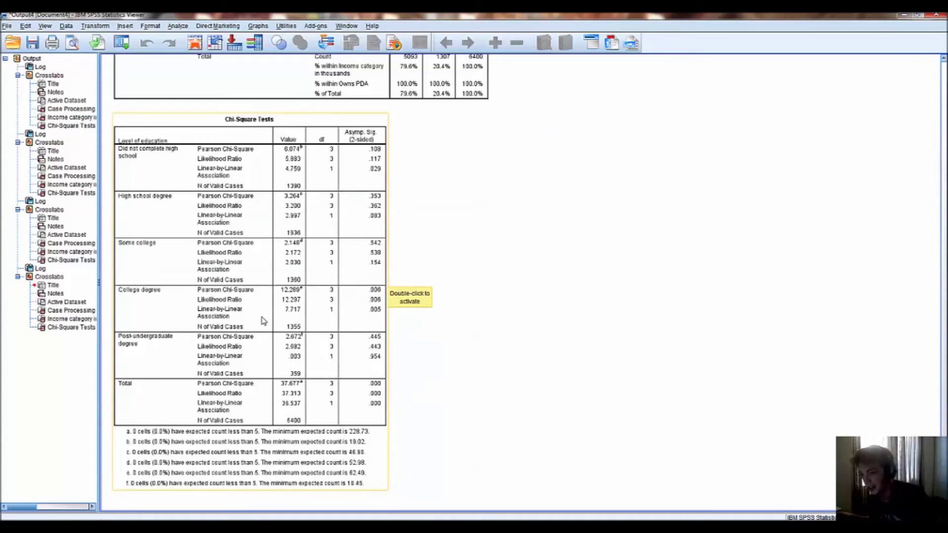
{"action": "scroll", "coordinate": [358, 331], "scroll_direction": "up", "scroll_amount": 3}
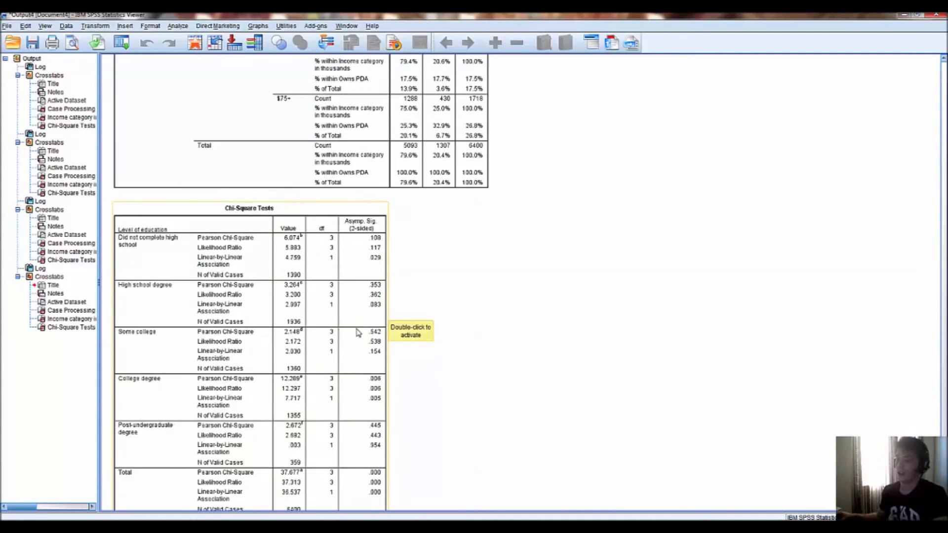
{"action": "scroll", "coordinate": [367, 398], "scroll_direction": "down", "scroll_amount": 3}
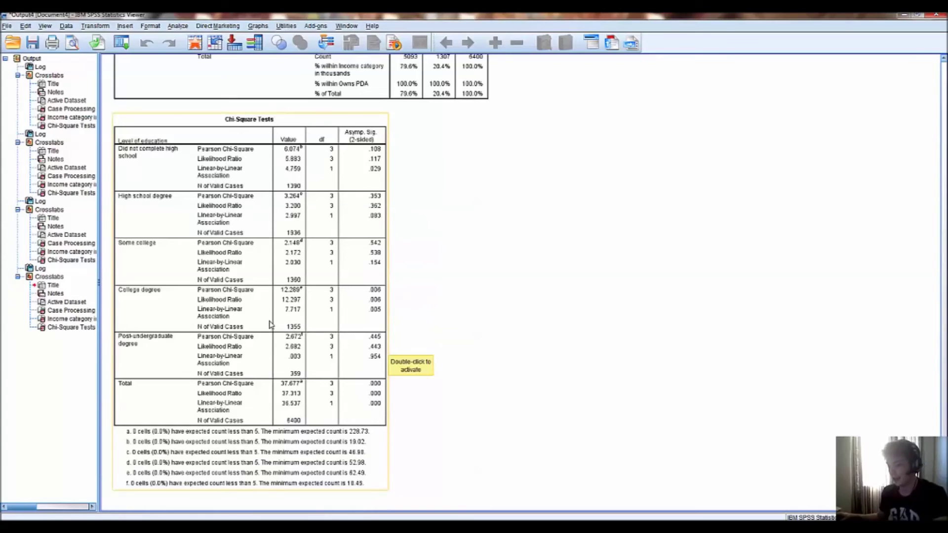
{"action": "scroll", "coordinate": [333, 349], "scroll_direction": "up", "scroll_amount": 6}
{"action": "scroll", "coordinate": [333, 351], "scroll_direction": "up", "scroll_amount": 16}
{"action": "scroll", "coordinate": [341, 353], "scroll_direction": "down", "scroll_amount": 20}
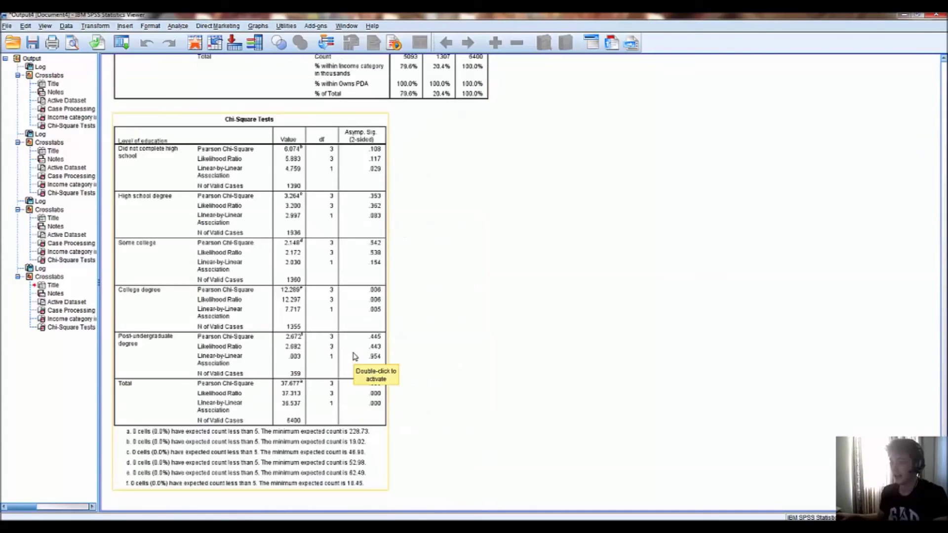
{"action": "scroll", "coordinate": [354, 356], "scroll_direction": "up", "scroll_amount": 3}
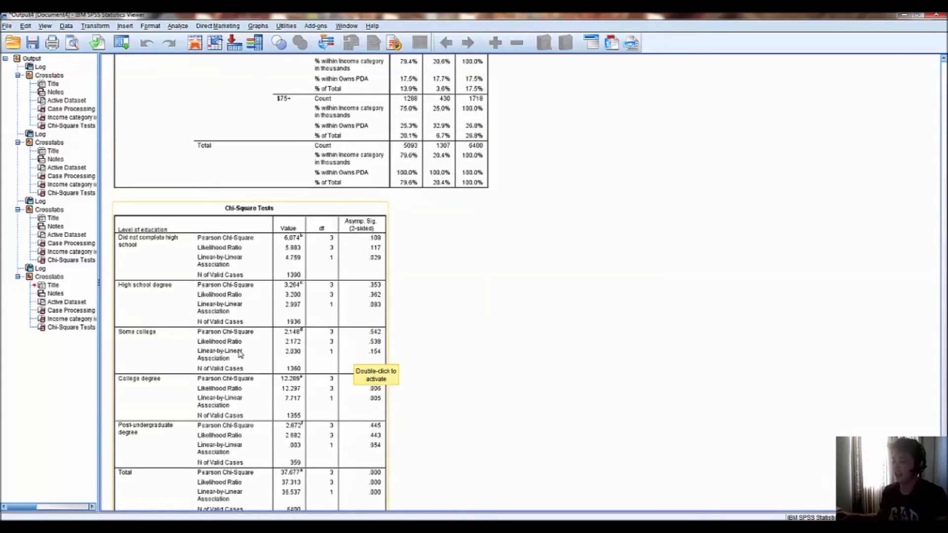
{"action": "scroll", "coordinate": [244, 358], "scroll_direction": "down", "scroll_amount": 3}
{"action": "scroll", "coordinate": [250, 367], "scroll_direction": "up", "scroll_amount": 1}
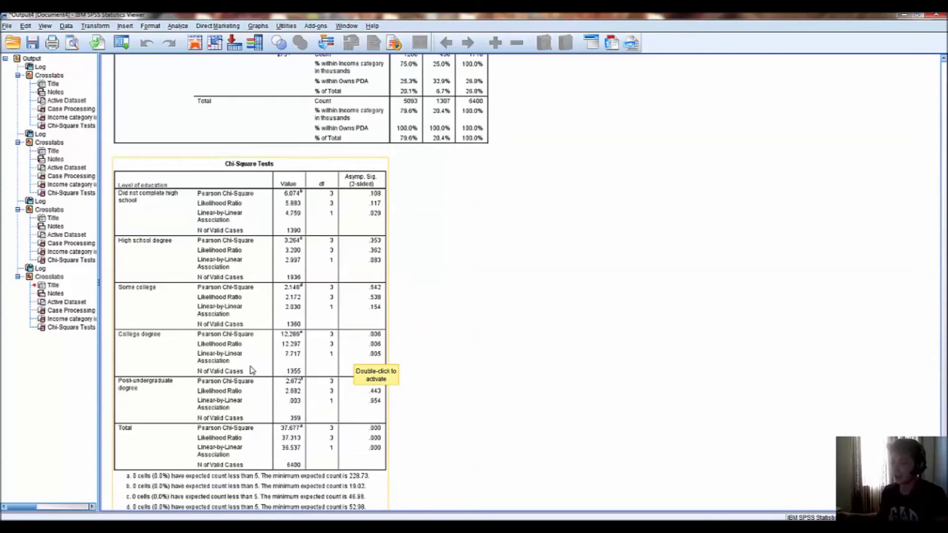
{"action": "scroll", "coordinate": [250, 368], "scroll_direction": "down", "scroll_amount": 1}
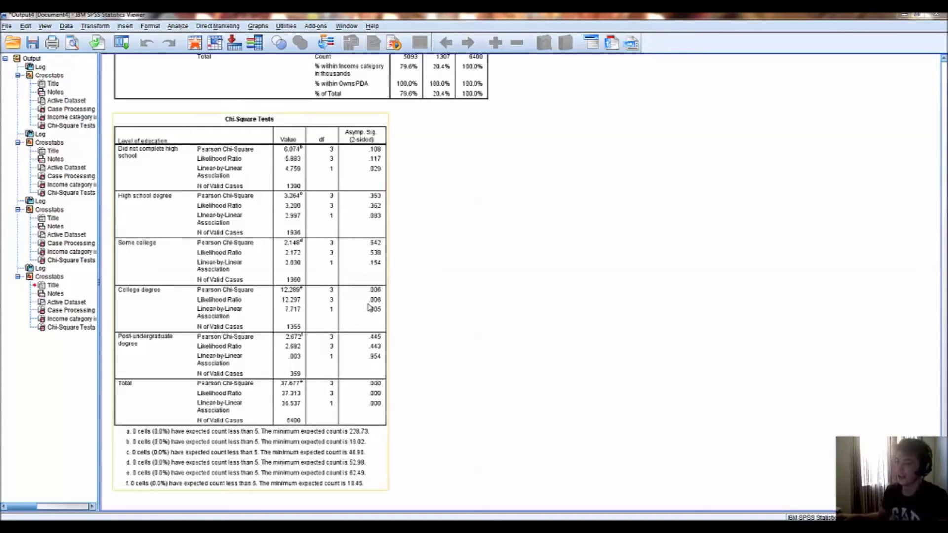
{"action": "left_click", "coordinate": [345, 317]}
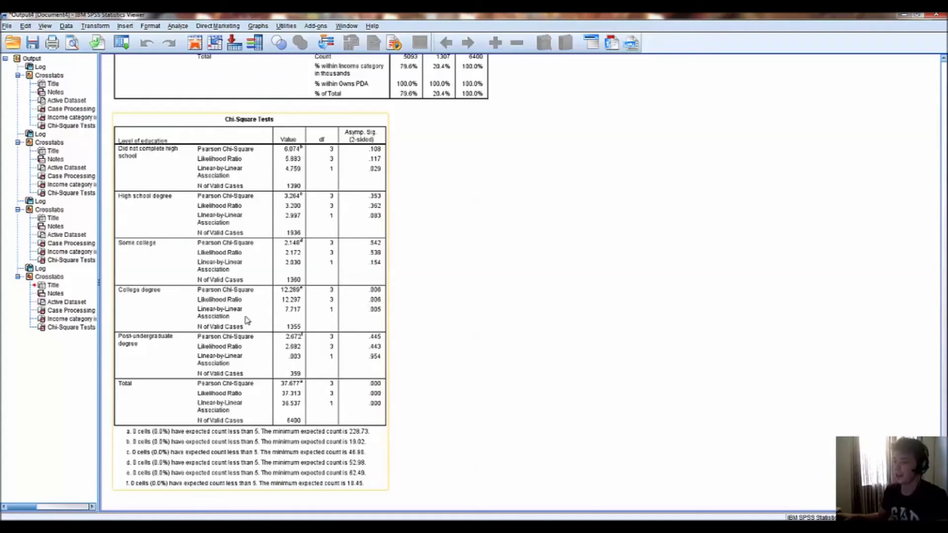
Step: Compare the PDA ownership percentages by income category across the education levels, starting with the College degree section
{"action": "scroll", "coordinate": [218, 310], "scroll_direction": "up", "scroll_amount": 20}
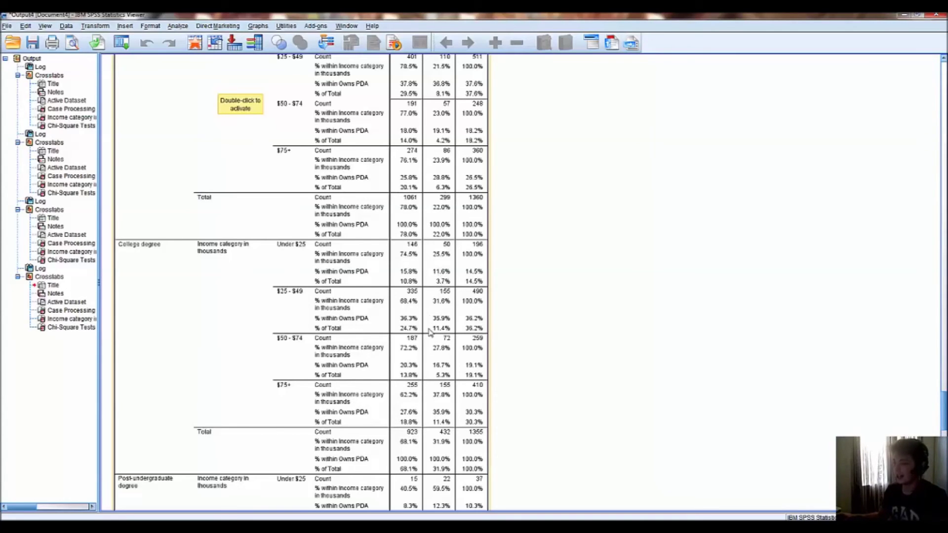
{"action": "scroll", "coordinate": [437, 377], "scroll_direction": "down", "scroll_amount": 2}
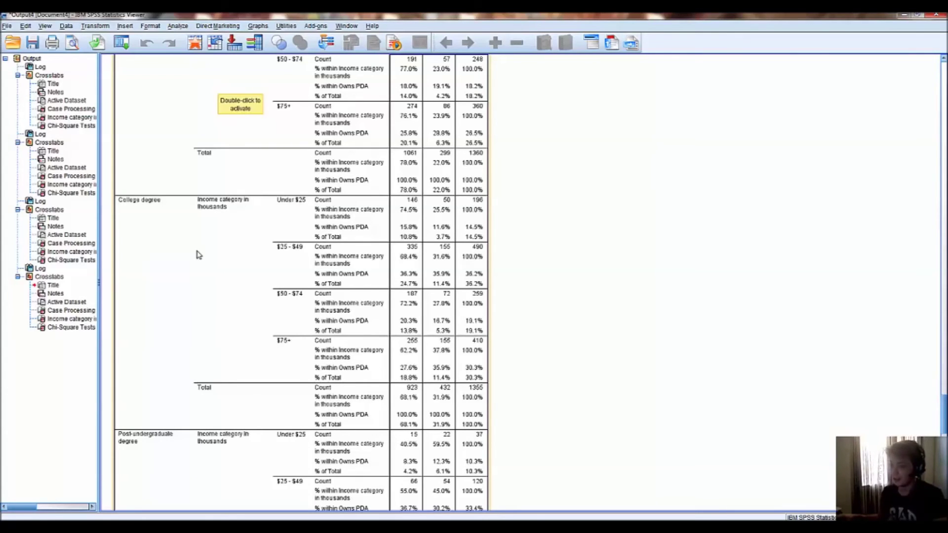
{"action": "scroll", "coordinate": [197, 254], "scroll_direction": "down", "scroll_amount": 5}
{"action": "scroll", "coordinate": [200, 260], "scroll_direction": "up", "scroll_amount": 12}
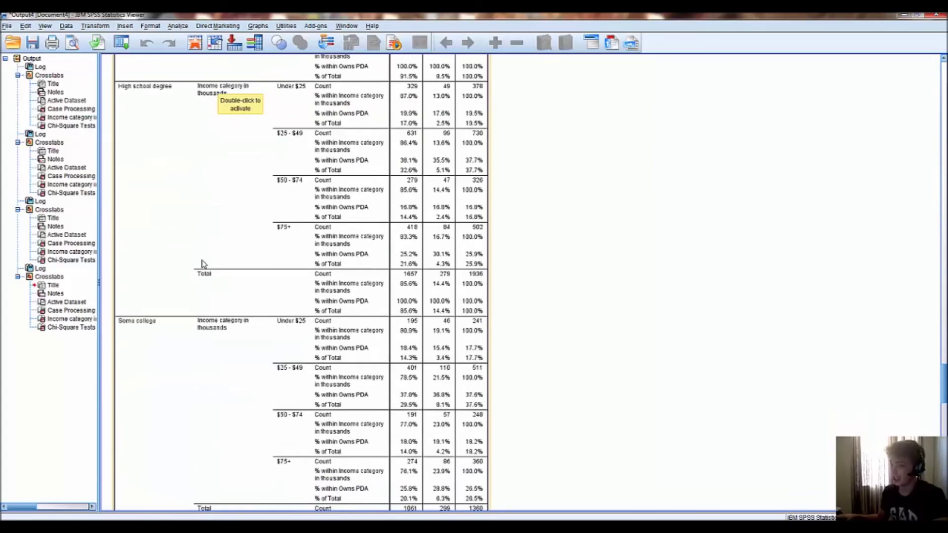
{"action": "scroll", "coordinate": [202, 264], "scroll_direction": "up", "scroll_amount": 12}
{"action": "scroll", "coordinate": [203, 267], "scroll_direction": "down", "scroll_amount": 17}
{"action": "scroll", "coordinate": [203, 269], "scroll_direction": "up", "scroll_amount": 10}
{"action": "scroll", "coordinate": [283, 338], "scroll_direction": "down", "scroll_amount": 20}
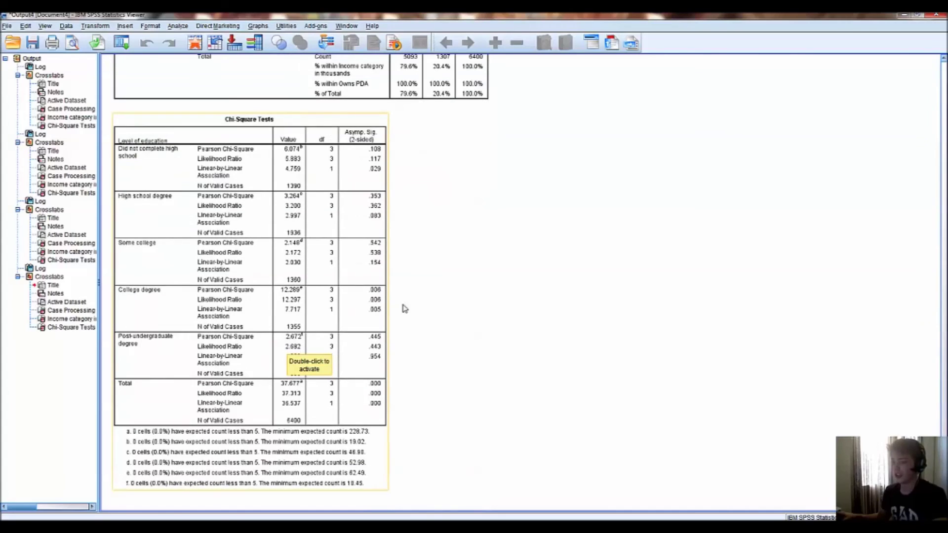
Step: Check that Chi-square is selected in the Crosstabs statistics and rerun the income by PDA crosstab layered by Level of education
{"action": "left_click", "coordinate": [416, 306]}
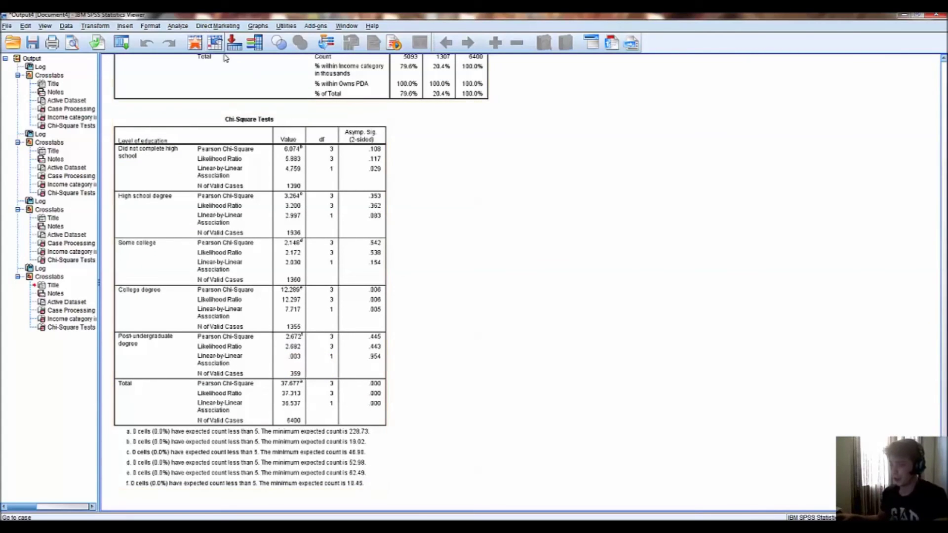
{"action": "left_click", "coordinate": [178, 26]}
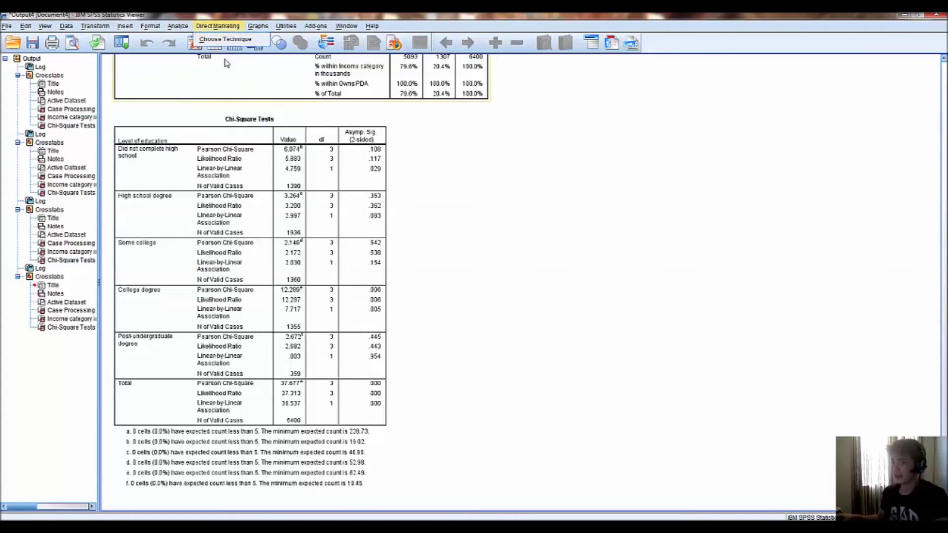
{"action": "mouse_move", "coordinate": [217, 50]}
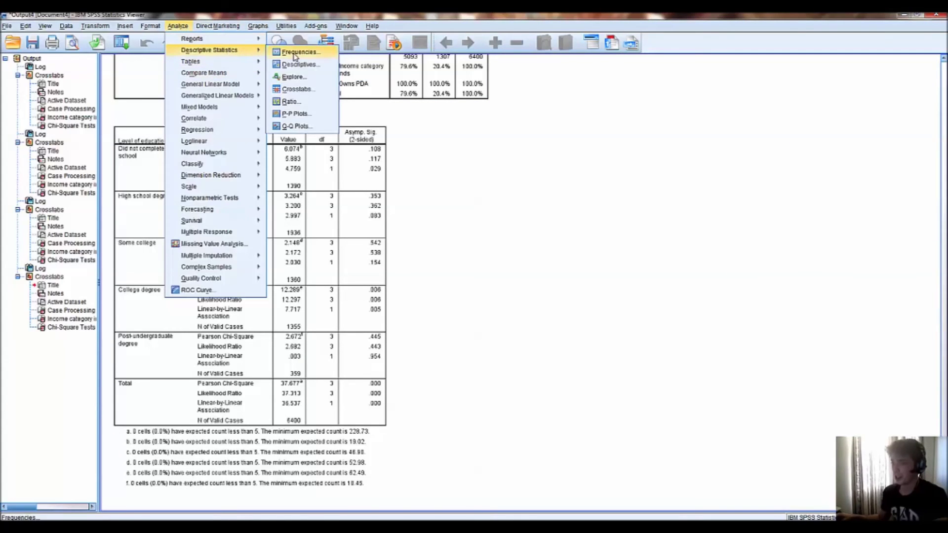
{"action": "left_click", "coordinate": [298, 89]}
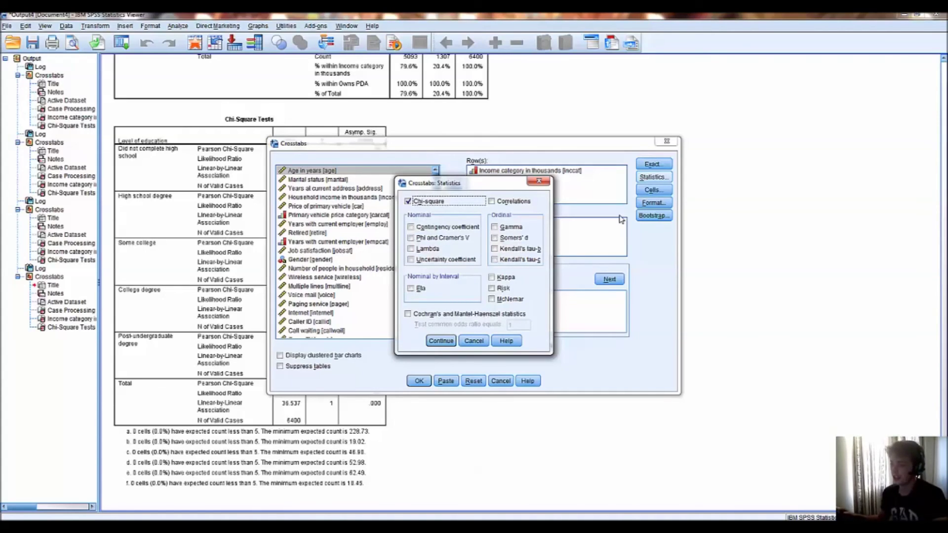
{"action": "left_click", "coordinate": [440, 341]}
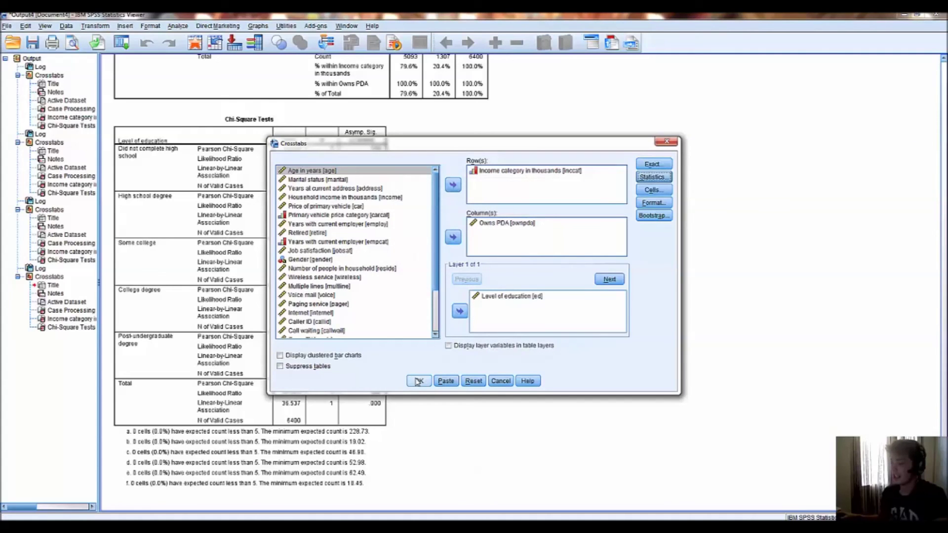
{"action": "left_click", "coordinate": [419, 381]}
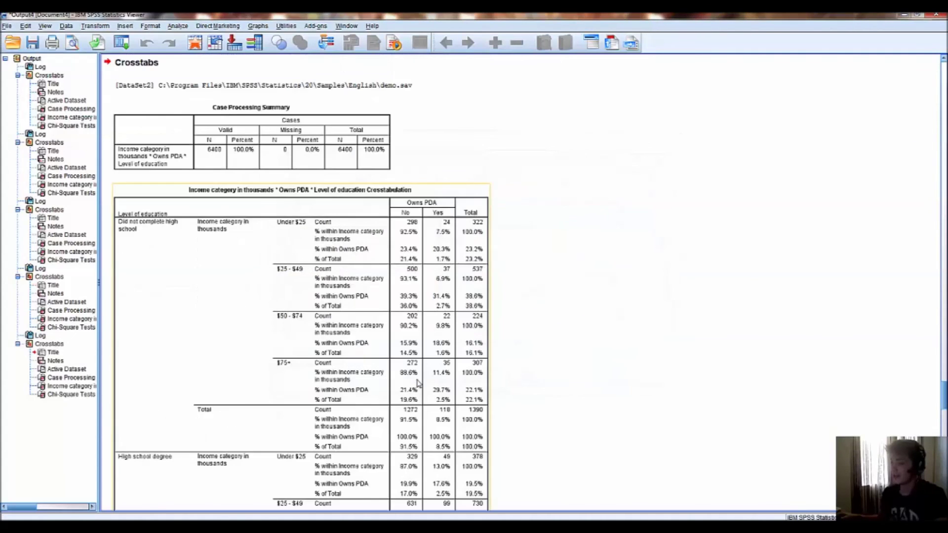
Step: Review the rerun crosstab's syntax log, the Chi-Square Tests by education level and the Total section of the layered table
{"action": "scroll", "coordinate": [404, 345], "scroll_direction": "down", "scroll_amount": 15}
{"action": "scroll", "coordinate": [387, 286], "scroll_direction": "up", "scroll_amount": 15}
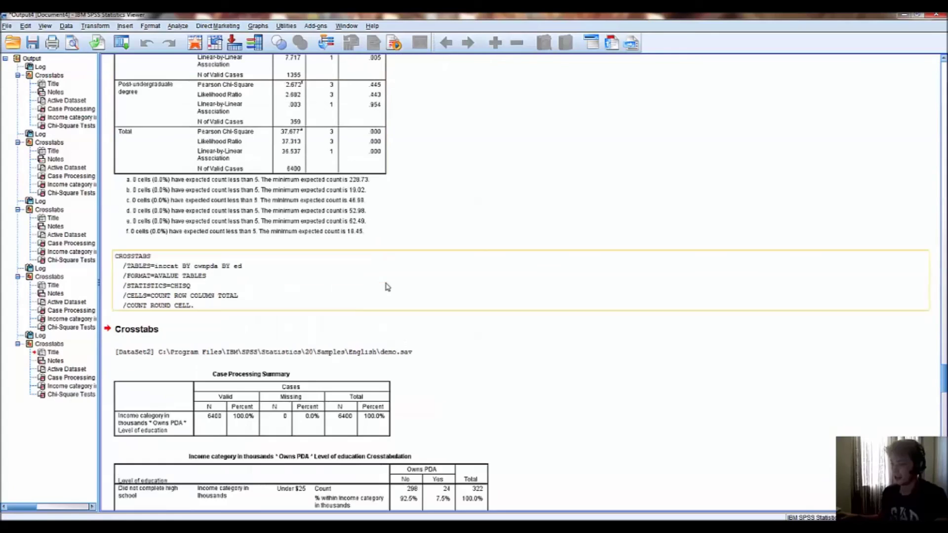
{"action": "scroll", "coordinate": [388, 292], "scroll_direction": "down", "scroll_amount": 15}
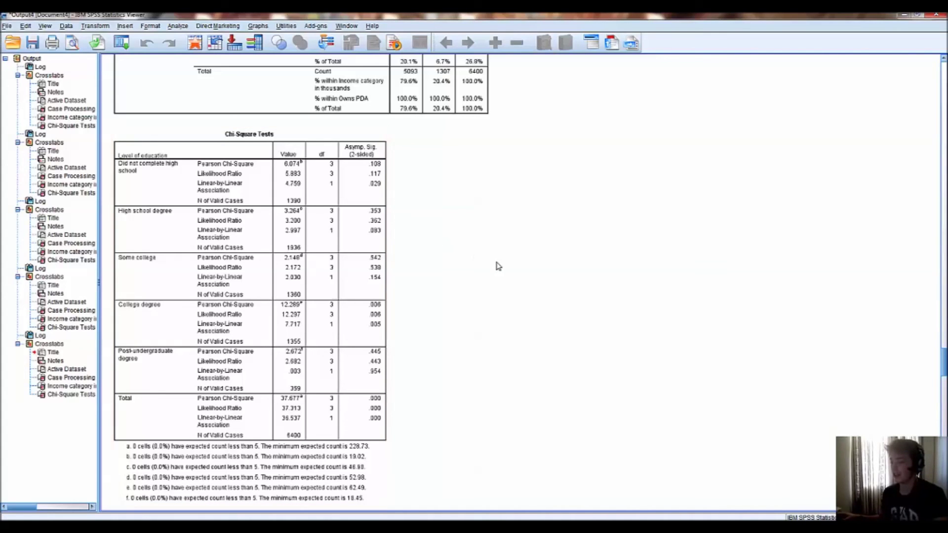
{"action": "scroll", "coordinate": [367, 353], "scroll_direction": "up", "scroll_amount": 15}
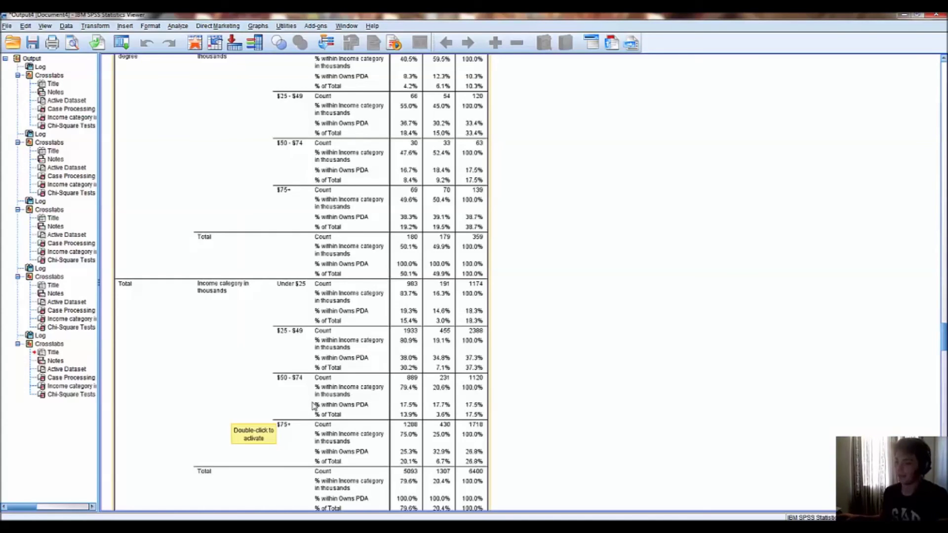
{"action": "scroll", "coordinate": [303, 404], "scroll_direction": "down", "scroll_amount": 3}
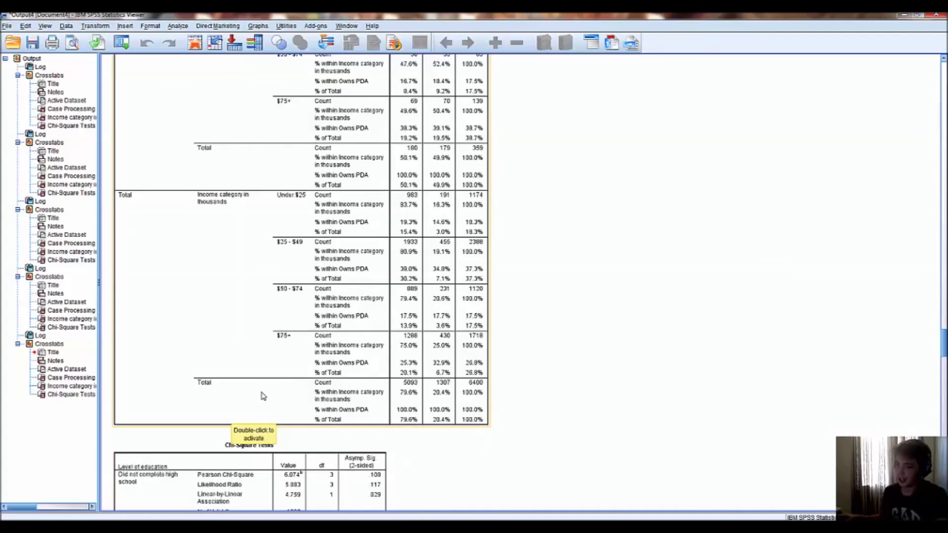